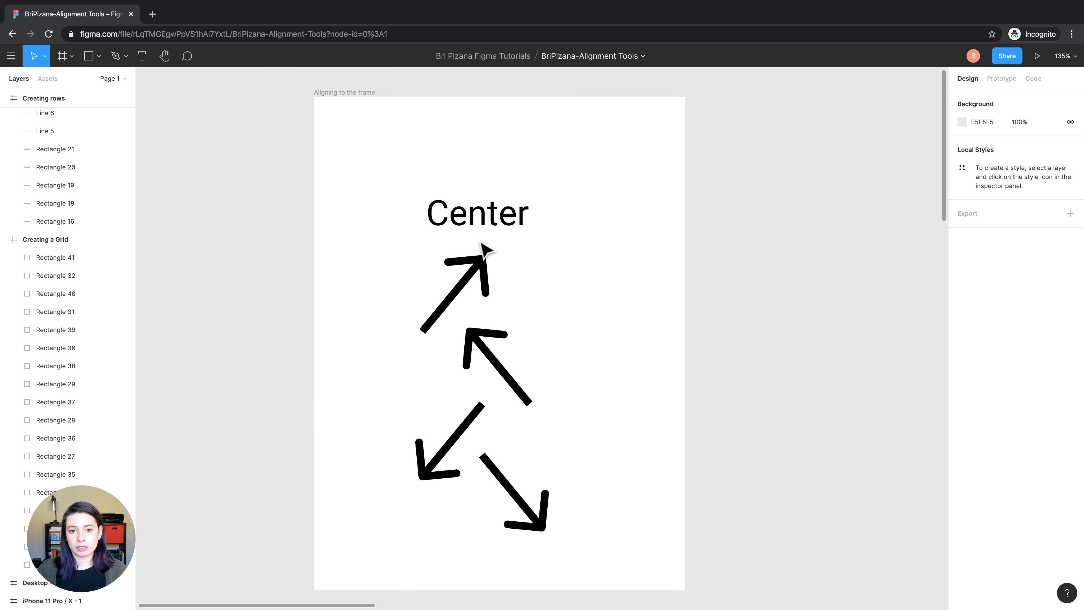
{"action": "left_click", "coordinate": [474, 223]}
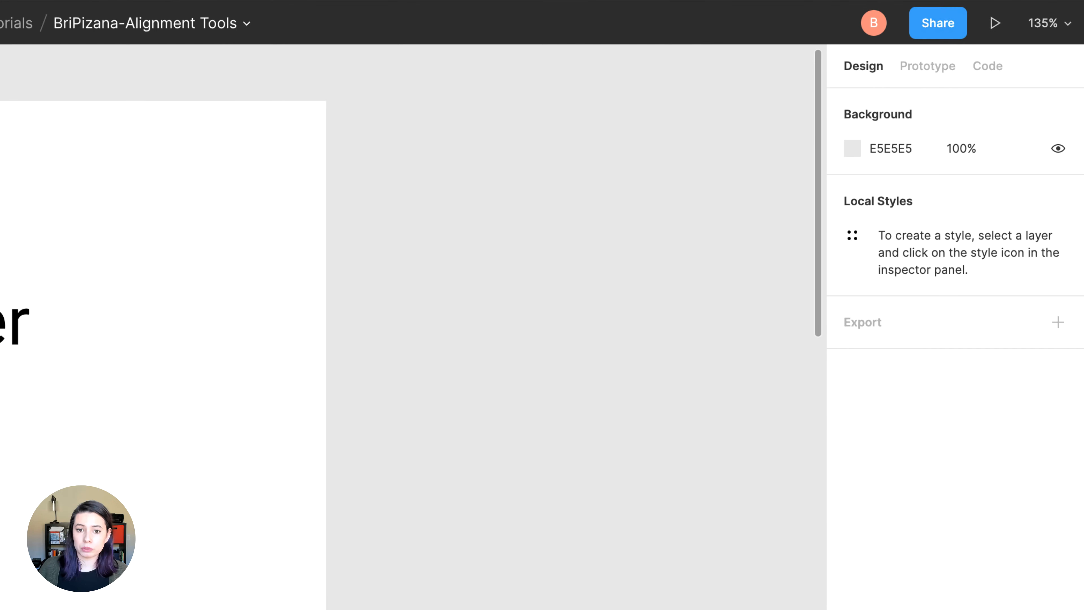
{"action": "left_click", "coordinate": [5, 498], "text": "shift"}
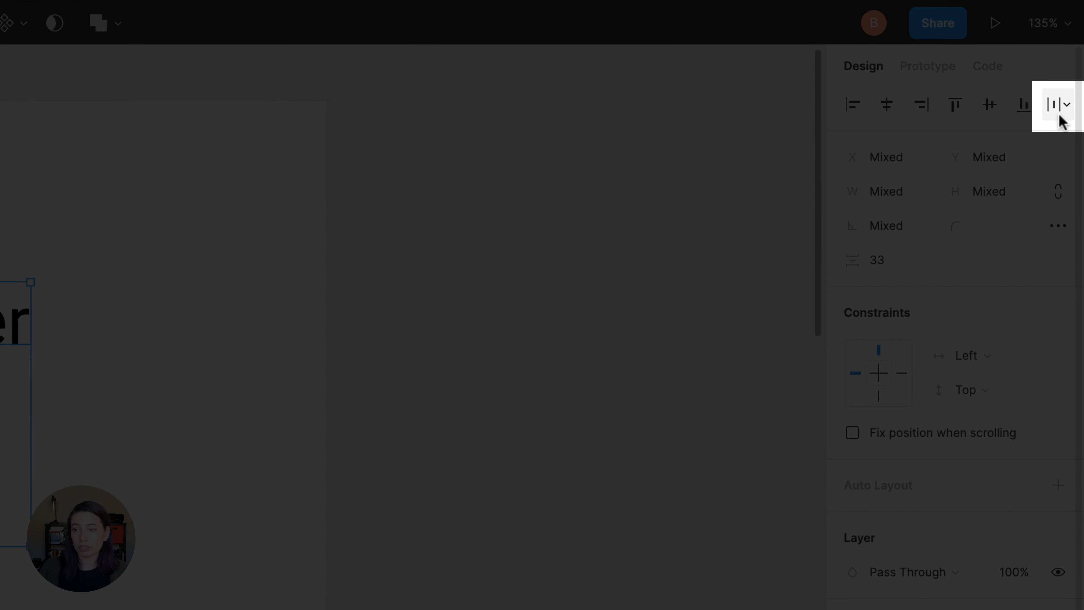
{"action": "left_click", "coordinate": [1060, 111]}
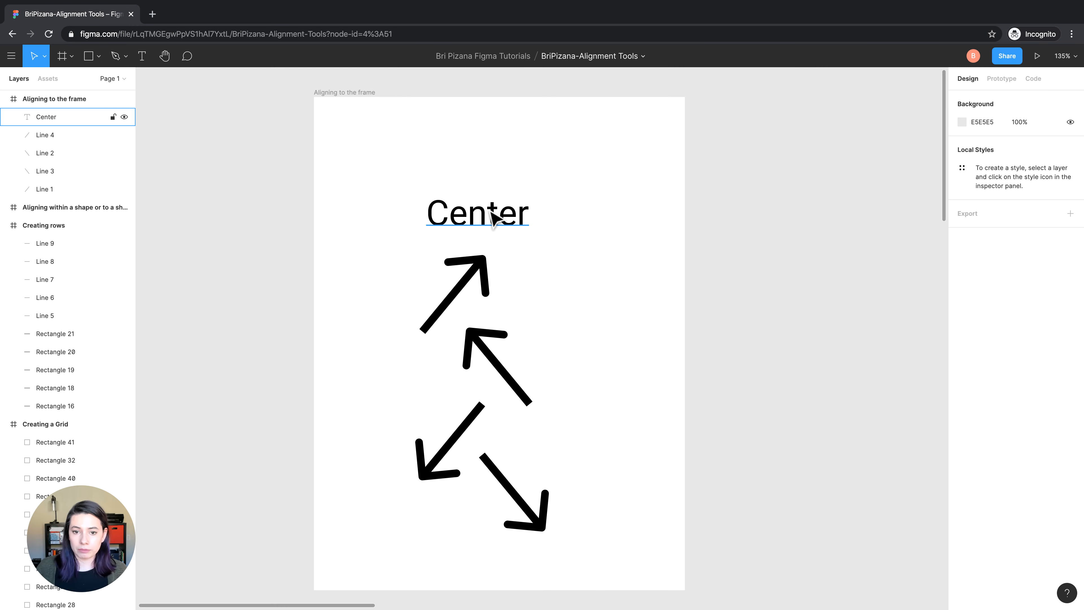
Center the "Center" text both horizontally and vertically within the "Aligning to the frame" frame
{"action": "left_click", "coordinate": [494, 214]}
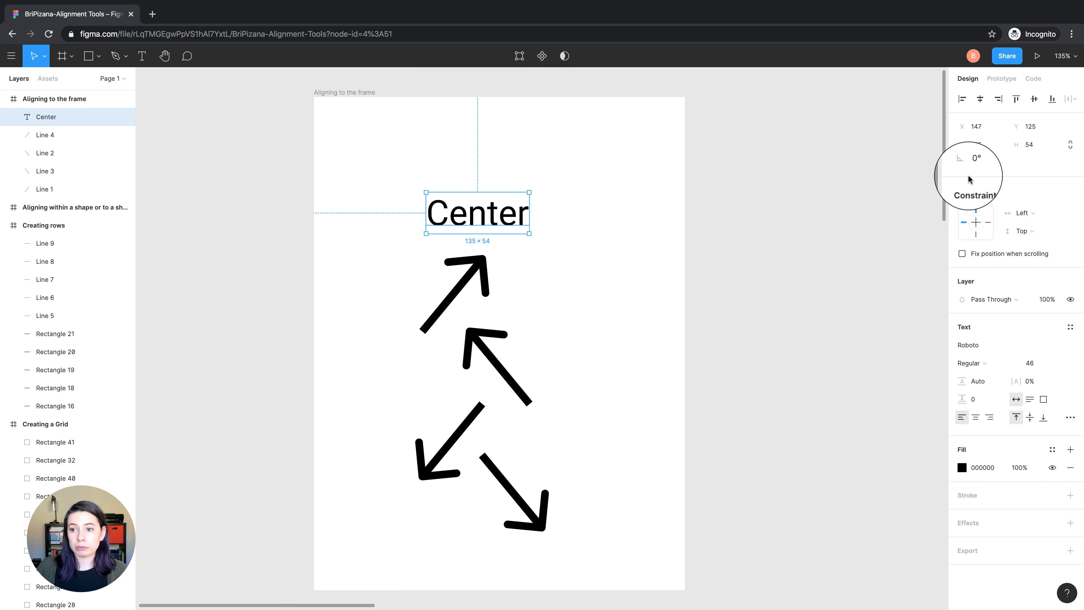
{"action": "left_click", "coordinate": [980, 107]}
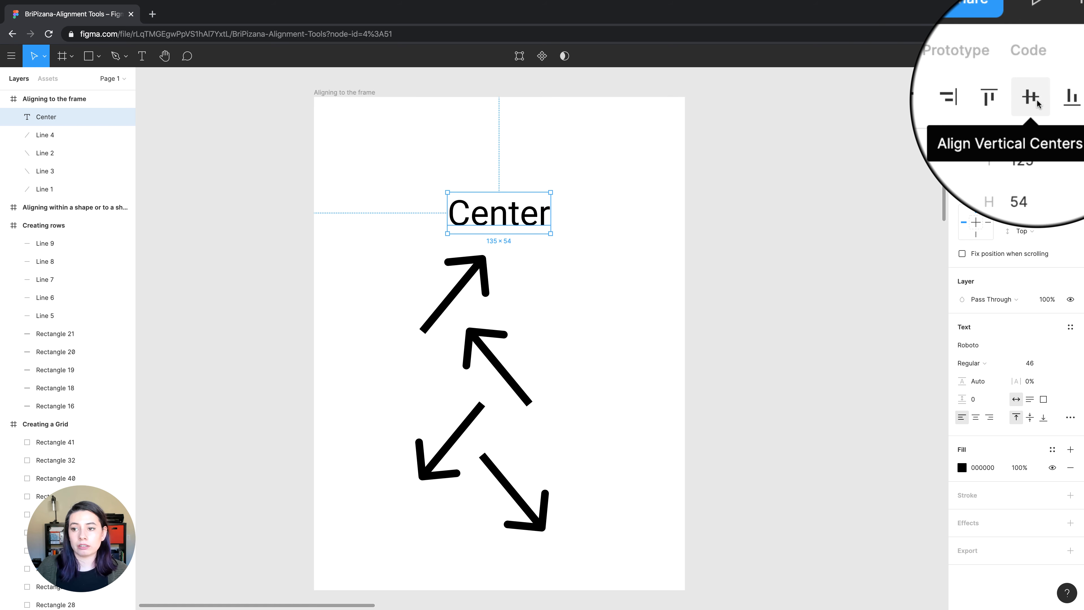
{"action": "left_click", "coordinate": [1036, 102]}
{"action": "left_click", "coordinate": [1036, 102]}
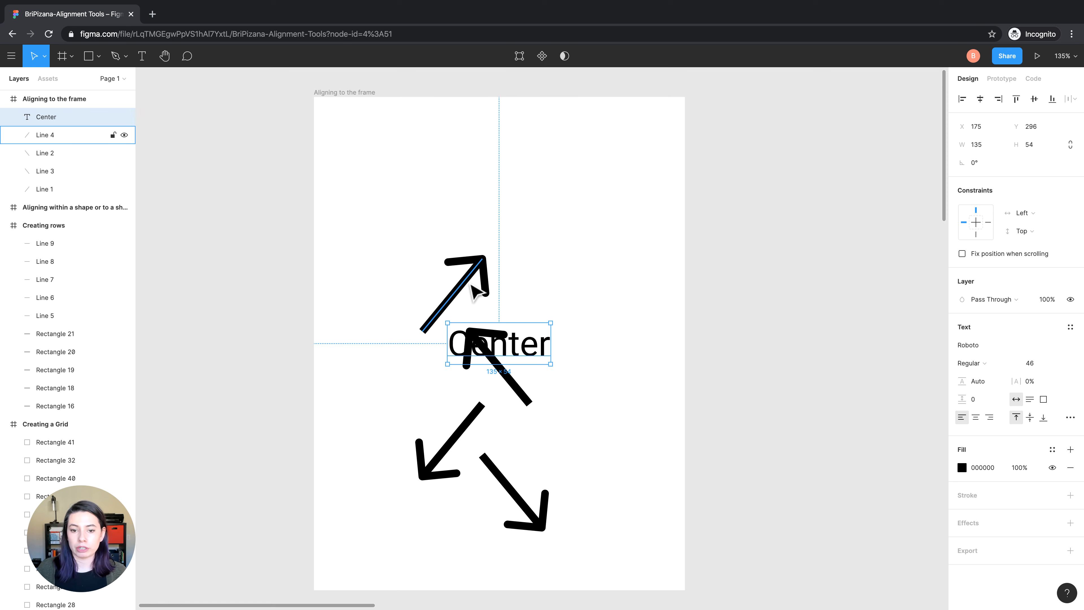
Align the arrow pointing up-right to the frame's top-right corner and the arrow pointing up-left to its top-left corner
{"action": "left_click", "coordinate": [472, 286]}
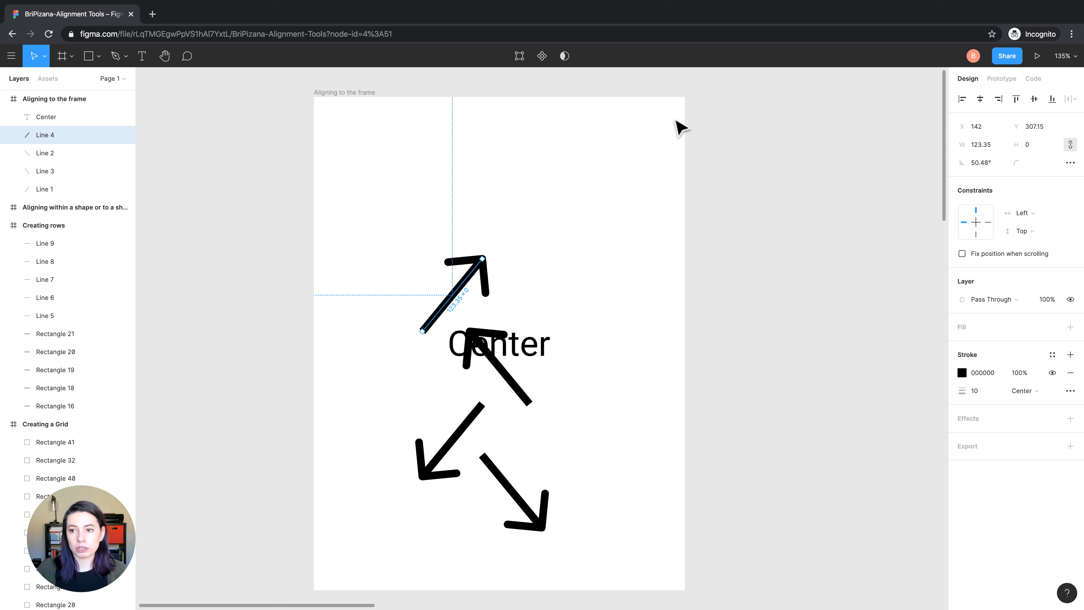
{"action": "left_click", "coordinate": [1001, 103]}
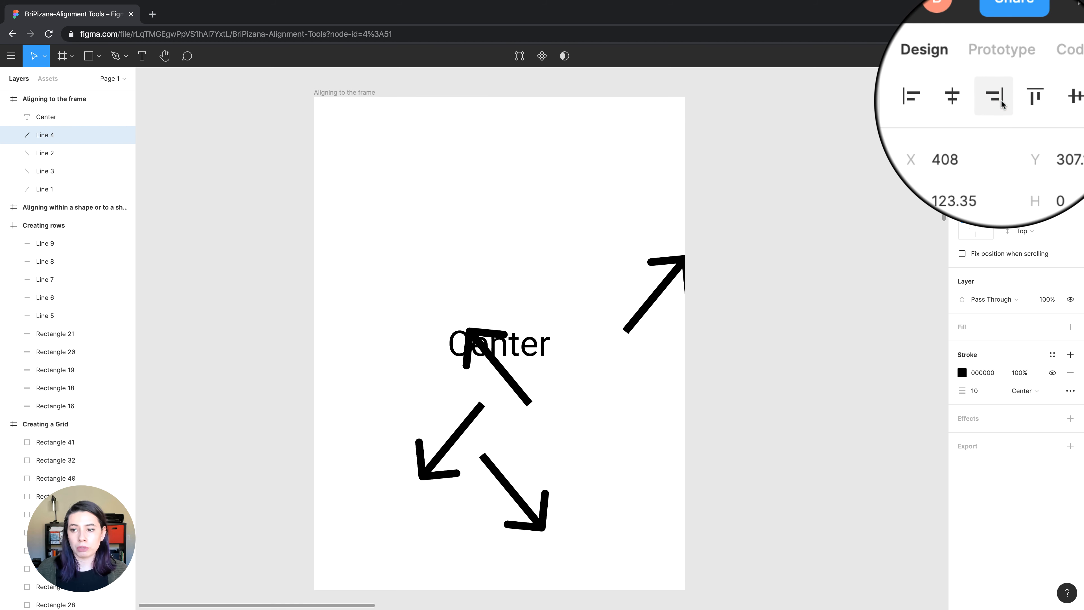
{"action": "left_click", "coordinate": [1014, 100]}
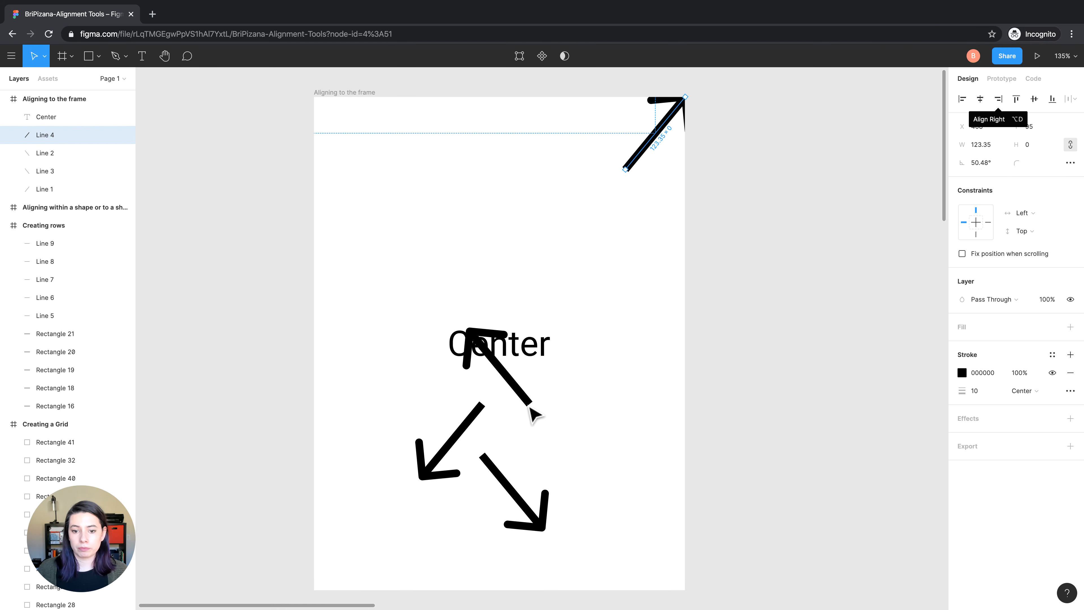
{"action": "left_click", "coordinate": [531, 408]}
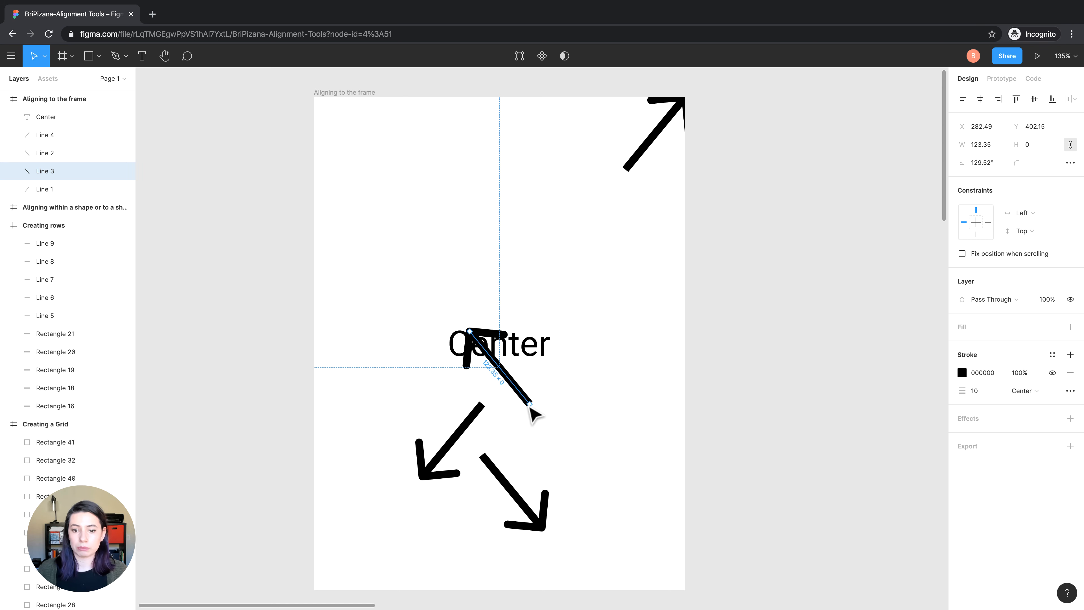
{"action": "left_click", "coordinate": [962, 99]}
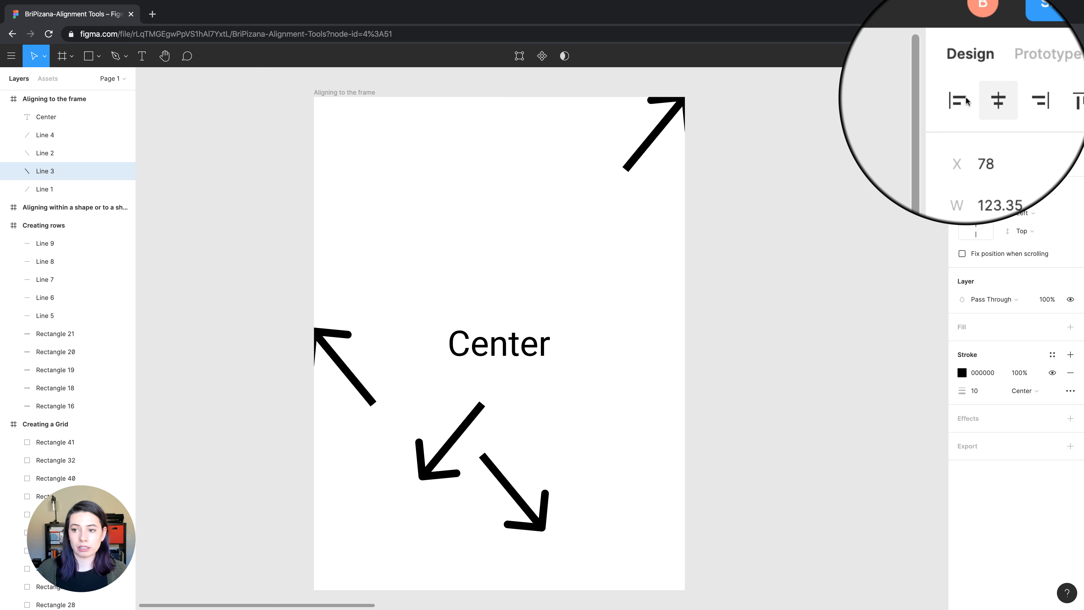
{"action": "left_click", "coordinate": [1016, 99]}
Align the arrow pointing down-left to the frame's bottom-left corner and the arrow pointing down-right to its bottom-right corner
{"action": "left_click", "coordinate": [467, 427]}
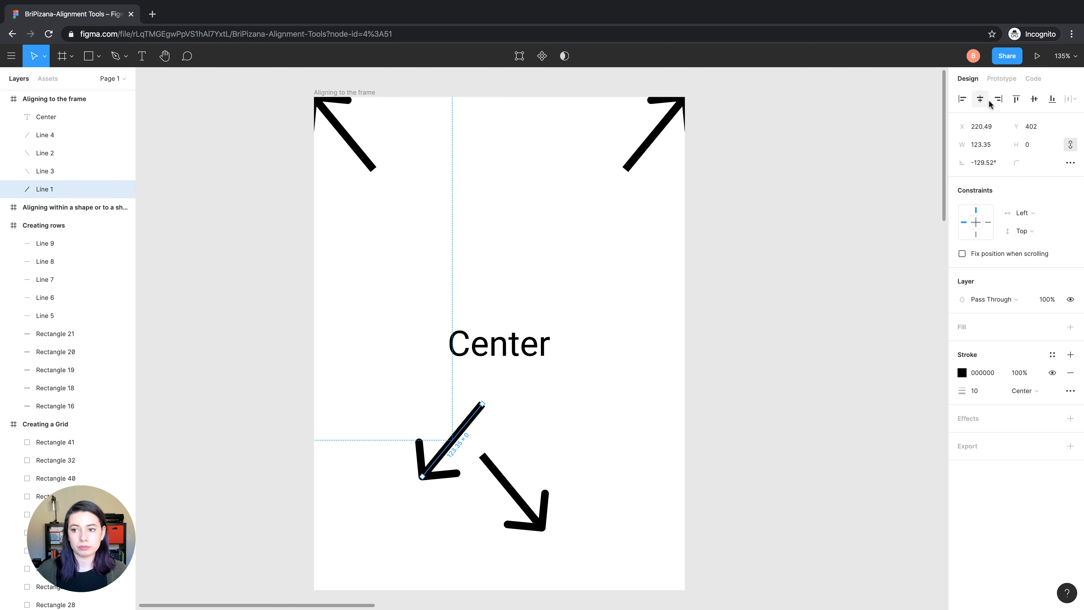
{"action": "left_click", "coordinate": [963, 99]}
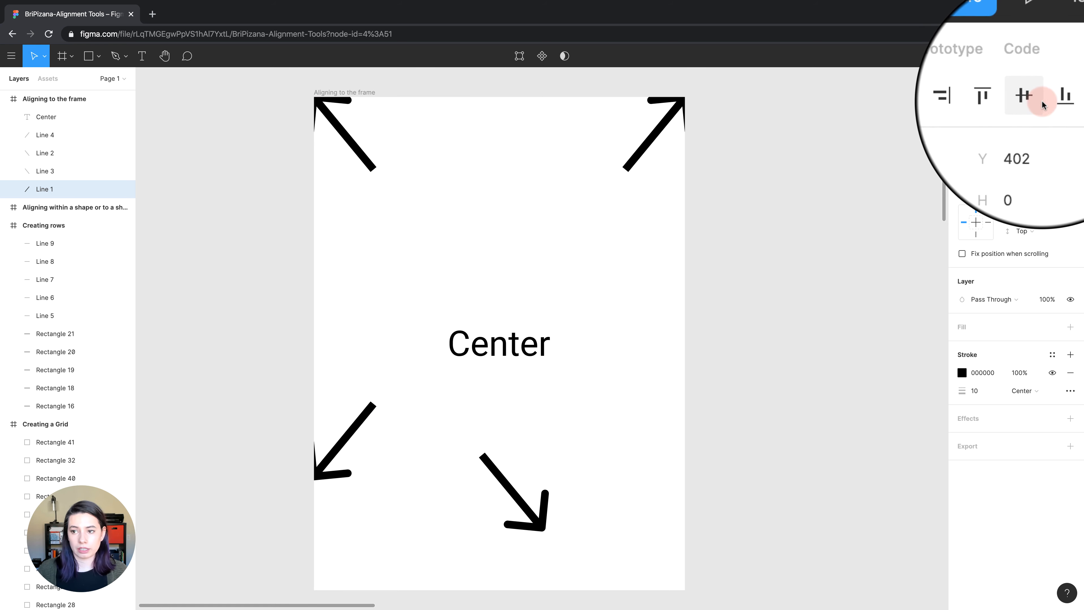
{"action": "left_click", "coordinate": [1065, 96]}
{"action": "left_click", "coordinate": [512, 492]}
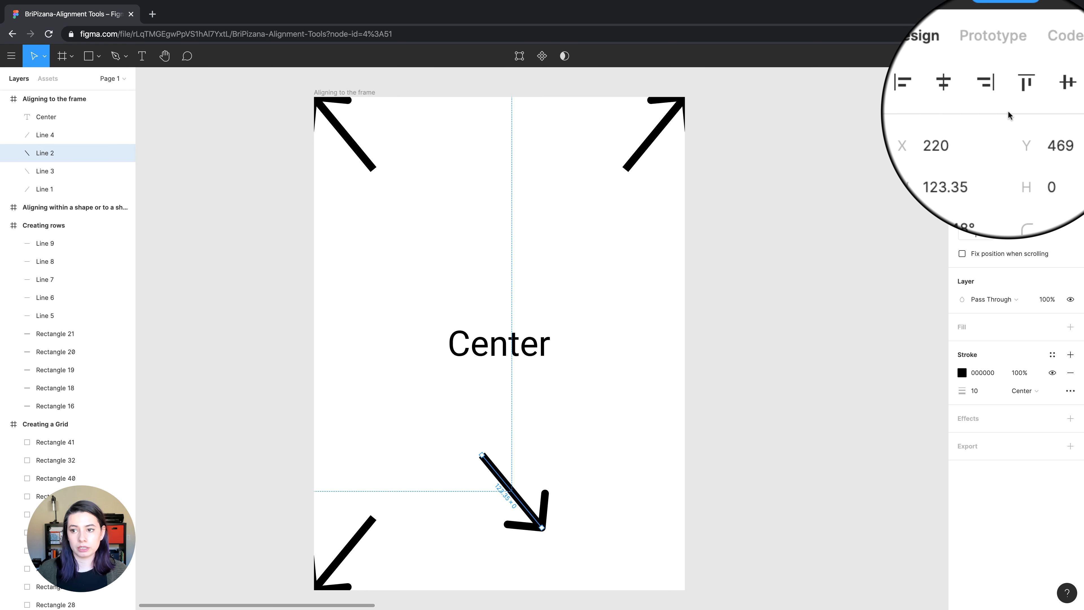
{"action": "left_click", "coordinate": [998, 98]}
{"action": "left_click", "coordinate": [1052, 98]}
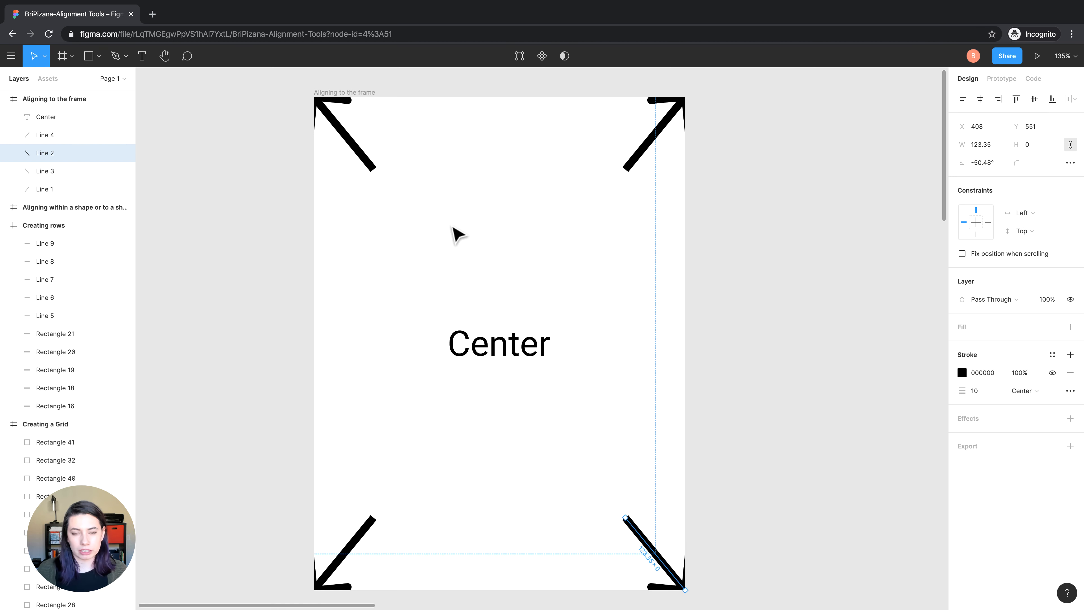
{"action": "left_click", "coordinate": [457, 234]}
Center the "Button" text horizontally and vertically within its rounded rectangle in the shape alignment frame
{"action": "scroll", "coordinate": [458, 234], "scroll_direction": "right", "scroll_amount": 10}
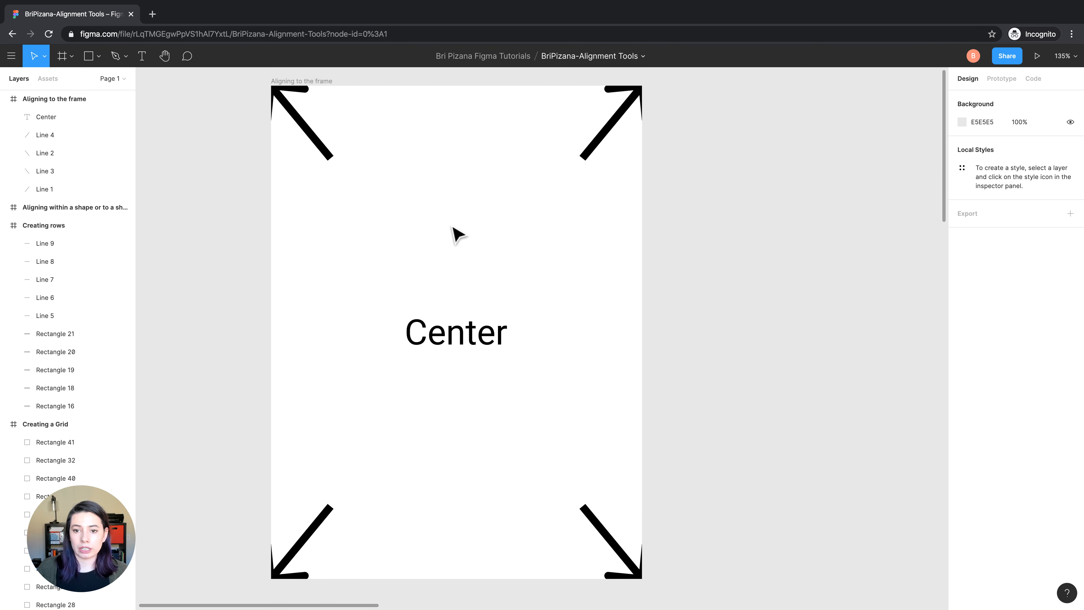
{"action": "scroll", "coordinate": [458, 234], "scroll_direction": "right", "scroll_amount": 8}
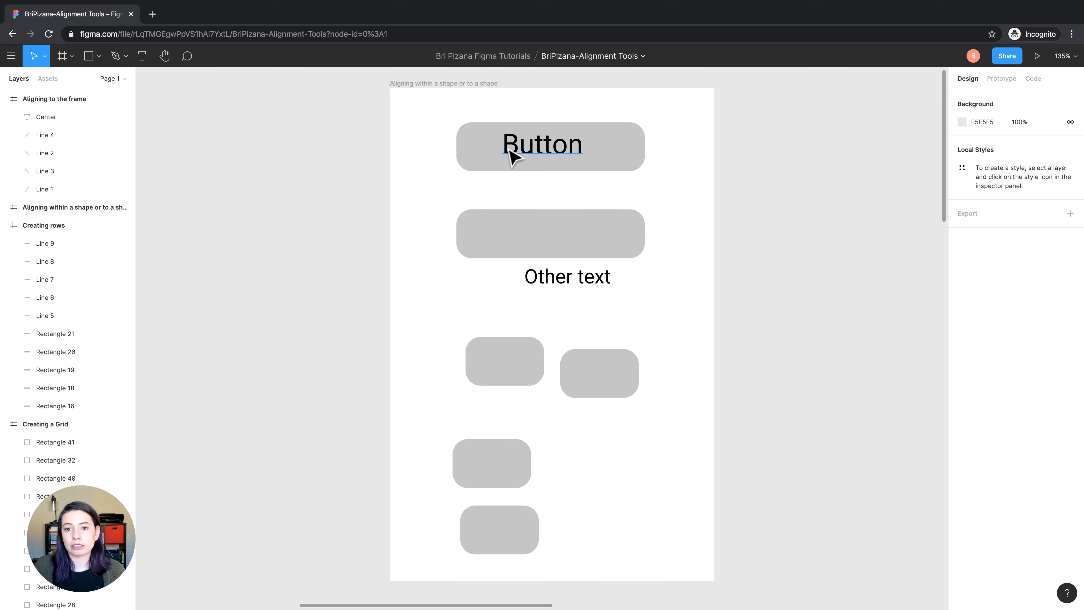
{"action": "left_click", "coordinate": [508, 149]}
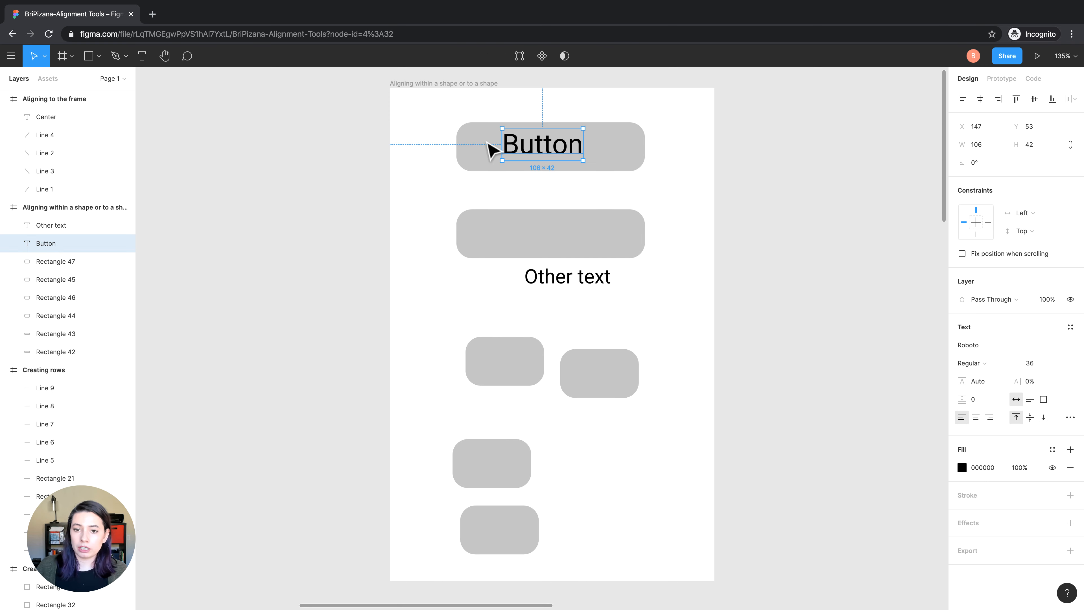
{"action": "left_click_drag", "start_coordinate": [433, 124], "coordinate": [550, 181]}
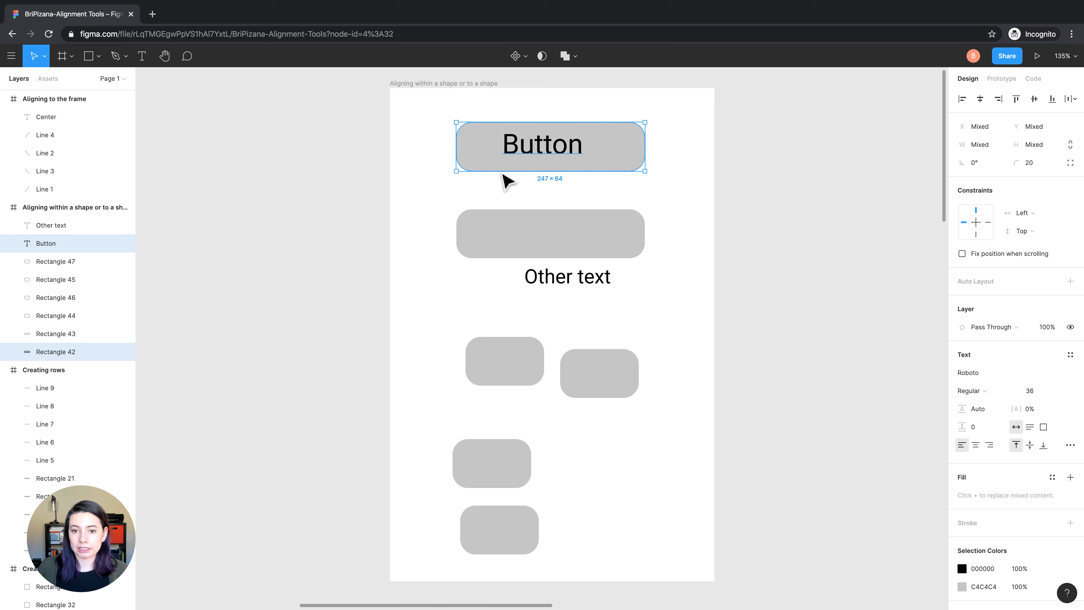
{"action": "scroll", "coordinate": [517, 168], "scroll_direction": "up", "scroll_amount": 3}
{"action": "scroll", "coordinate": [549, 158], "scroll_direction": "up", "scroll_amount": 2}
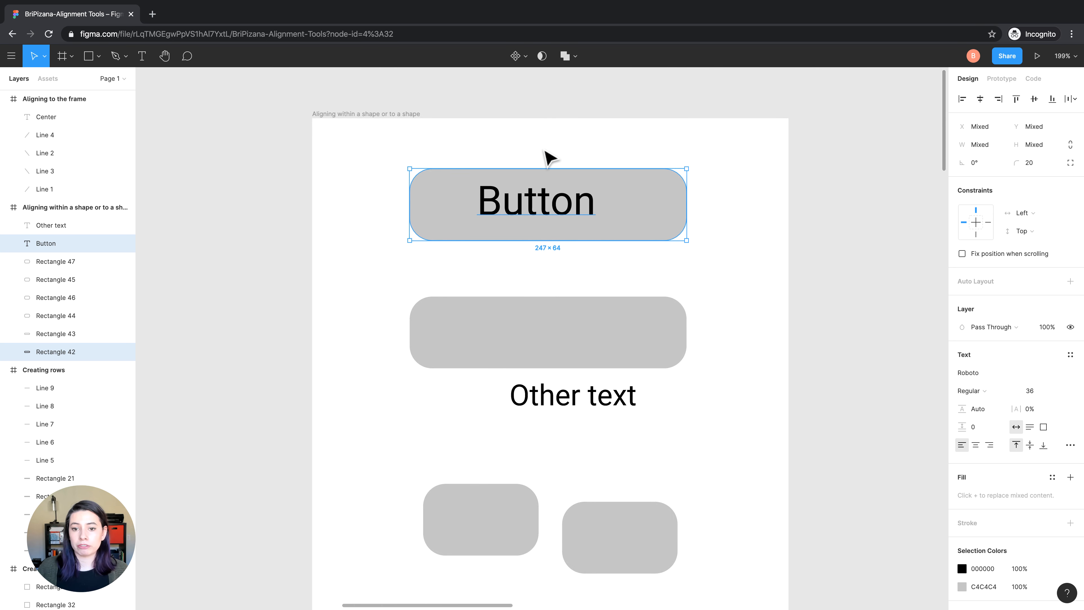
{"action": "scroll", "coordinate": [515, 205], "scroll_direction": "up", "scroll_amount": 1}
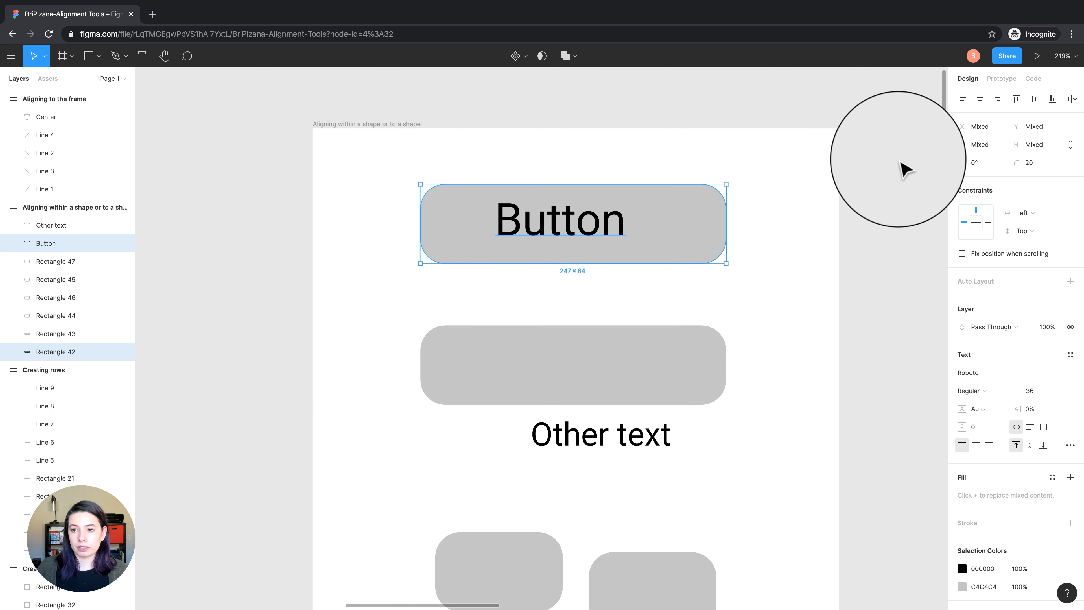
{"action": "left_click", "coordinate": [980, 98]}
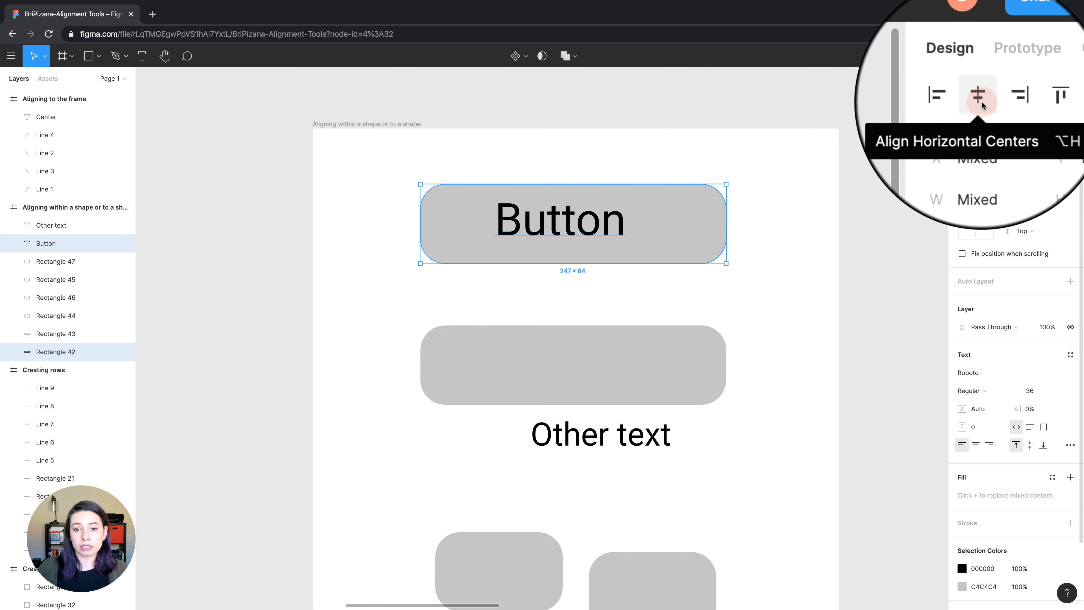
{"action": "left_click", "coordinate": [1034, 98]}
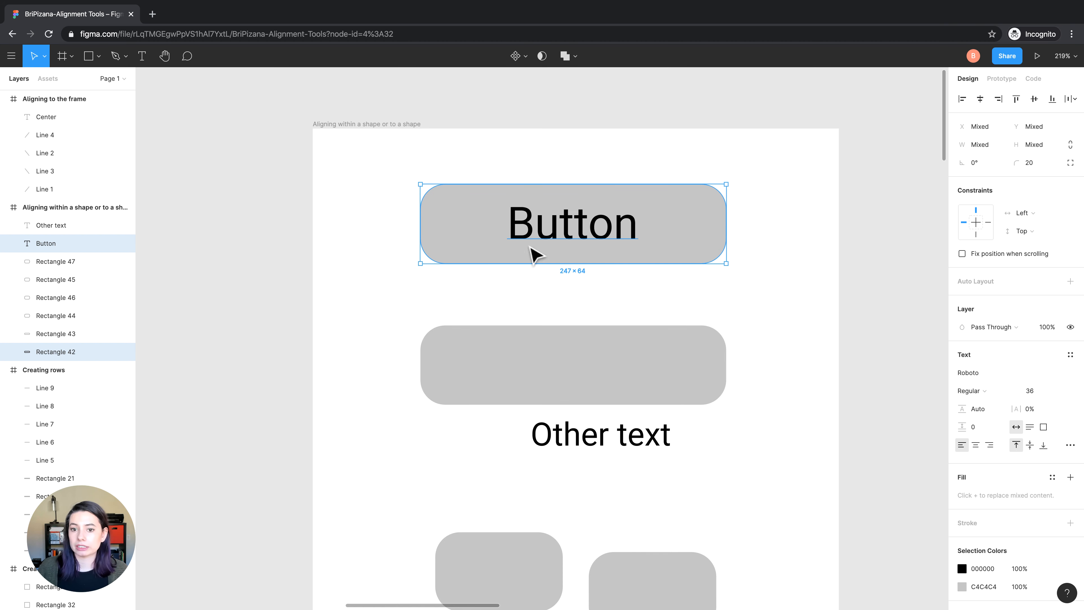
{"action": "left_click", "coordinate": [633, 157]}
Align the horizontal centers of "Other text" and the empty wide rectangle above it
{"action": "scroll", "coordinate": [678, 246], "scroll_direction": "down", "scroll_amount": 2}
{"action": "scroll", "coordinate": [682, 251], "scroll_direction": "down", "scroll_amount": 1}
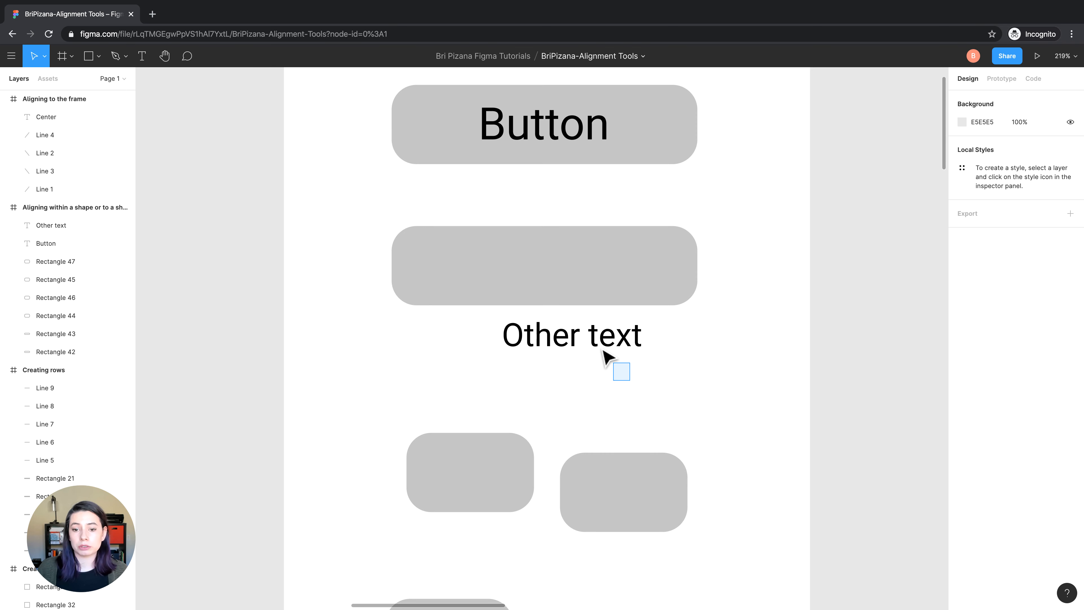
{"action": "left_click_drag", "start_coordinate": [630, 381], "coordinate": [543, 247]}
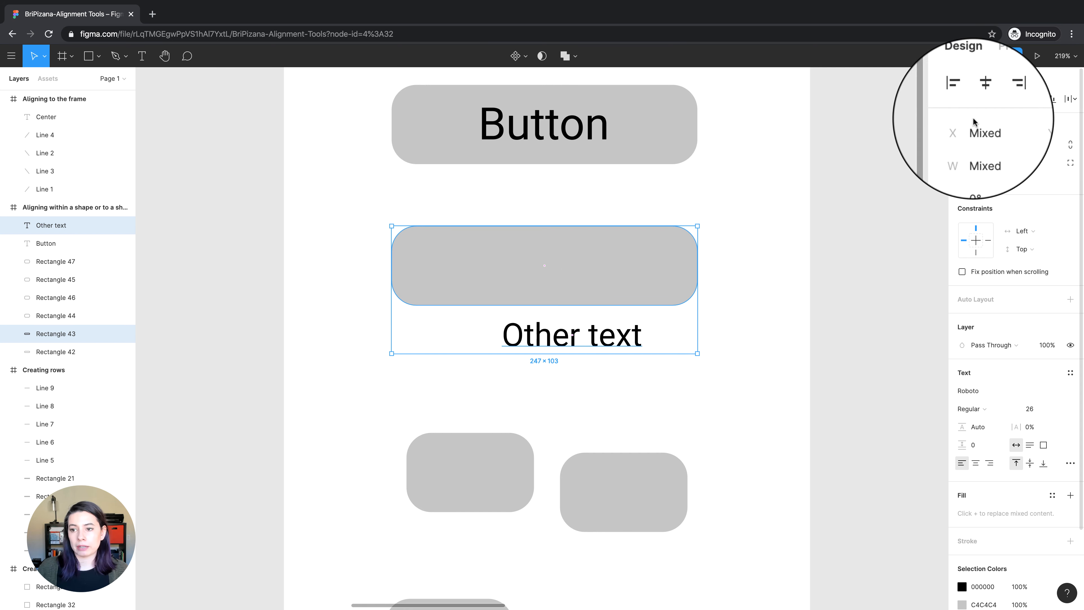
{"action": "left_click", "coordinate": [984, 105]}
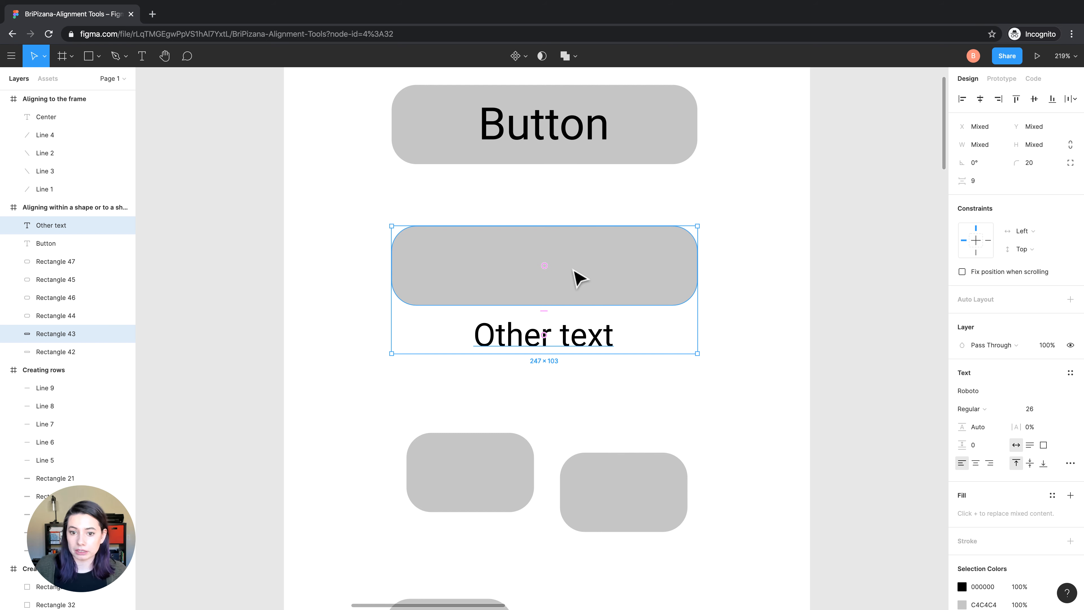
{"action": "left_click", "coordinate": [582, 405]}
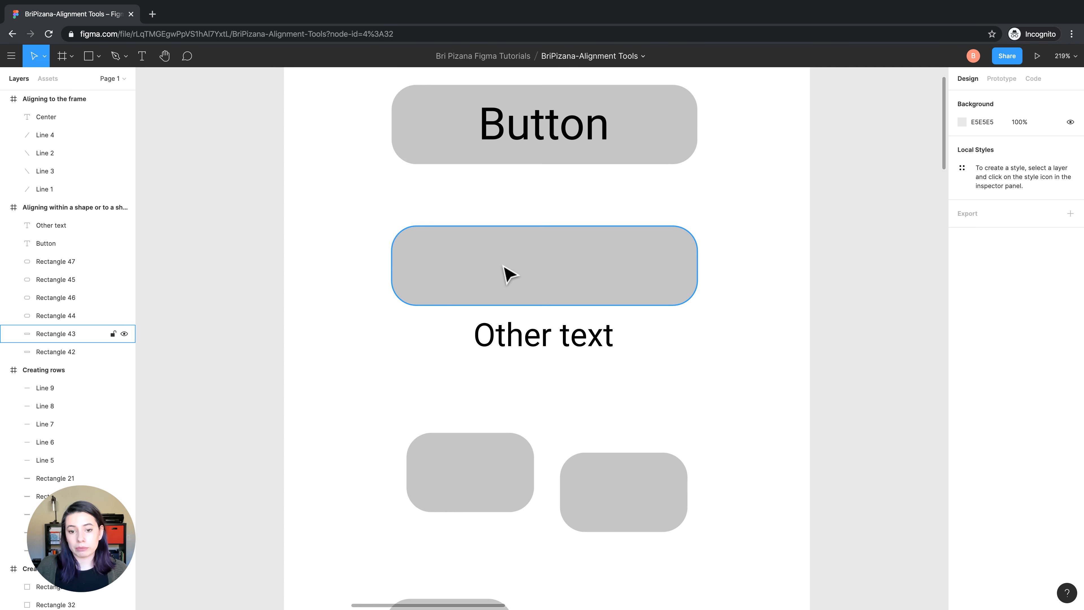
Narrow the rectangle above "Other text" symmetrically about its center to a width of 45
{"action": "left_click", "coordinate": [504, 274]}
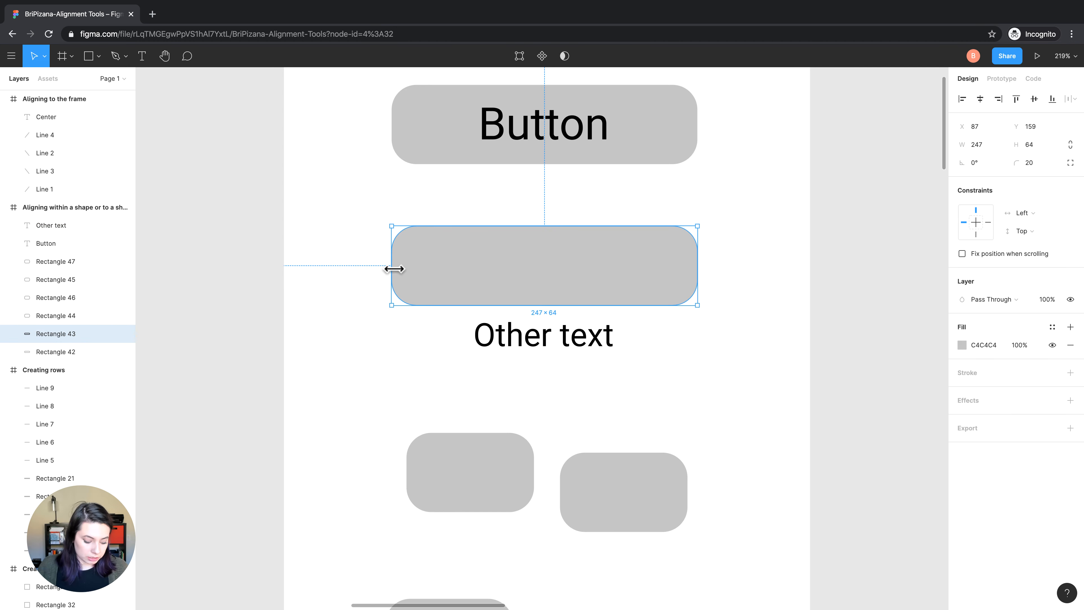
{"action": "left_click_drag", "start_coordinate": [396, 270], "coordinate": [518, 275]}
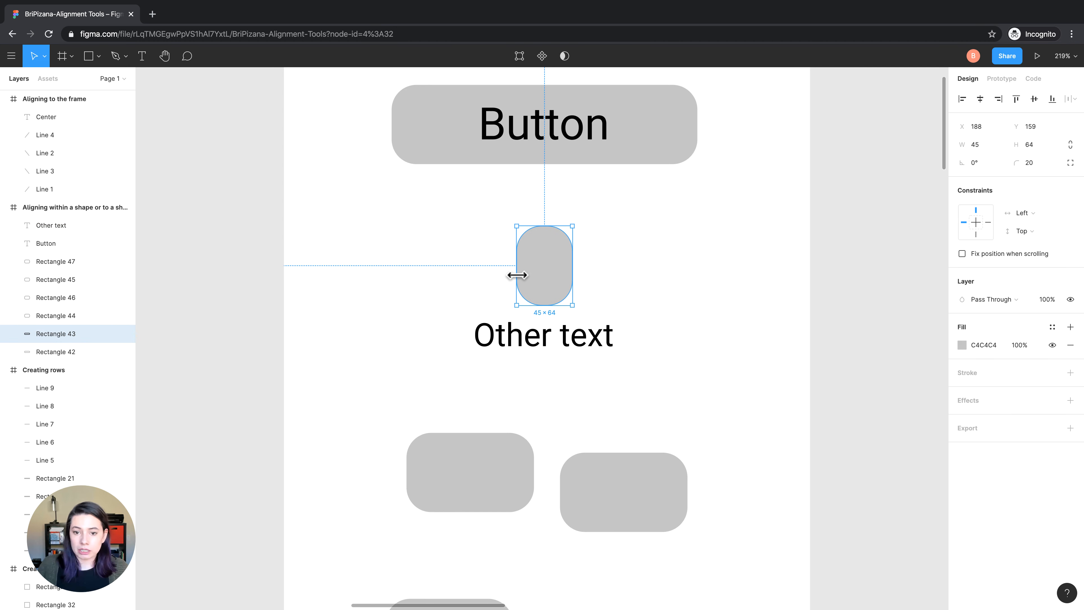
{"action": "left_click", "coordinate": [544, 352]}
{"action": "left_click", "coordinate": [546, 299]}
{"action": "left_click", "coordinate": [544, 351]}
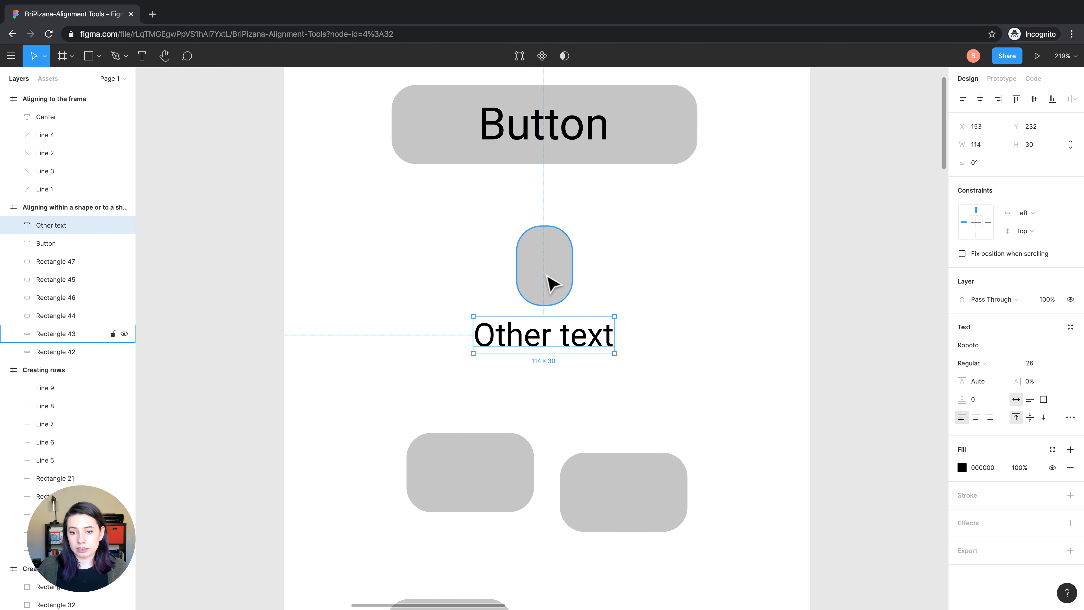
Move the narrowed rectangle off-center to X 167 and align its horizontal center with "Other text"
{"action": "left_click", "coordinate": [606, 280]}
{"action": "left_click_drag", "start_coordinate": [571, 278], "coordinate": [545, 276]}
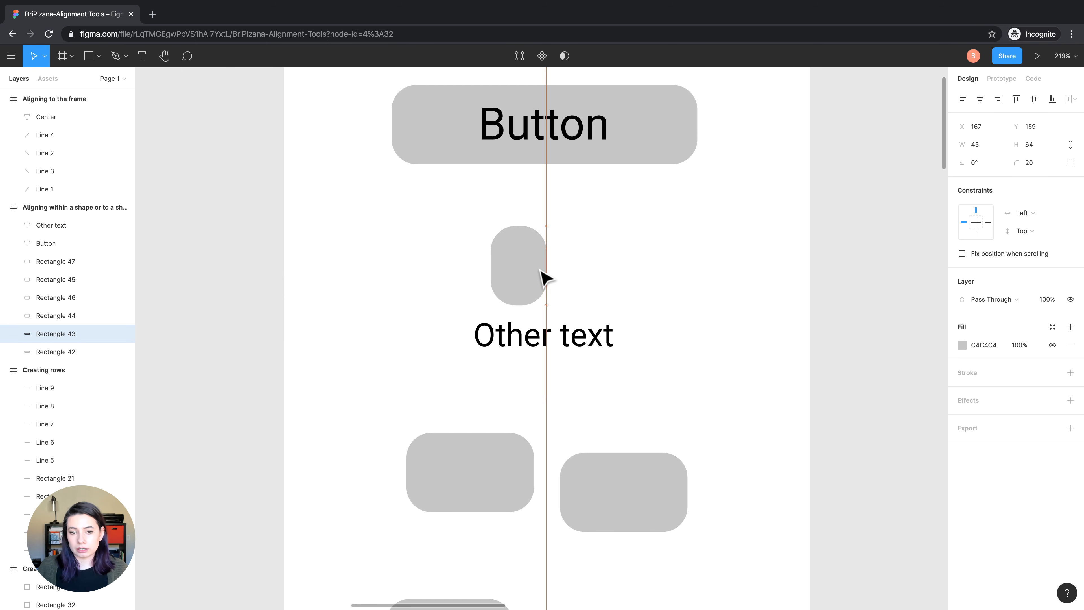
{"action": "left_click", "coordinate": [555, 352], "text": "shift"}
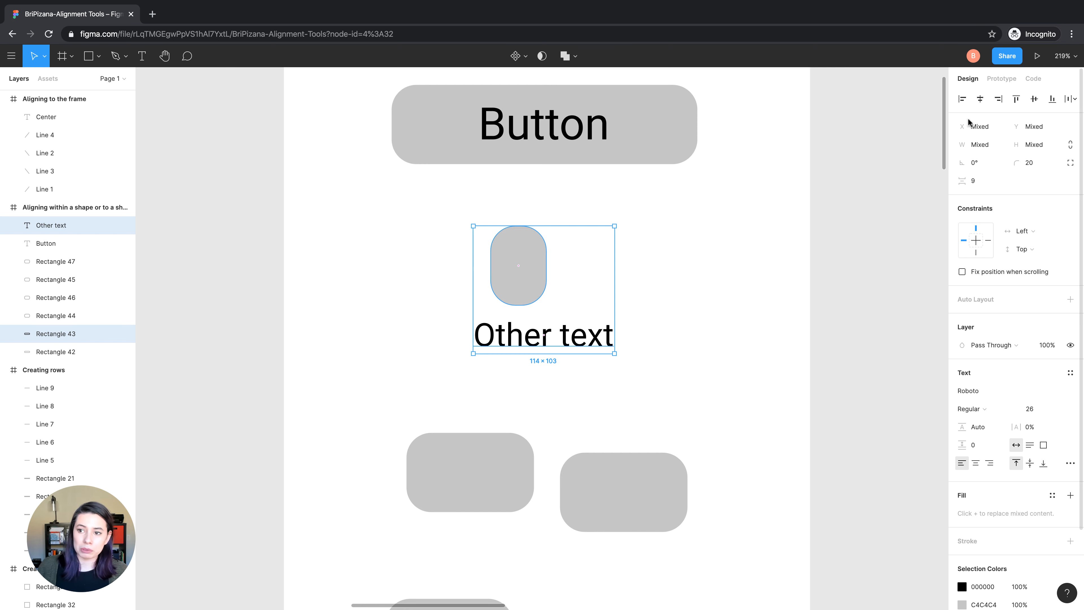
{"action": "left_click", "coordinate": [980, 100]}
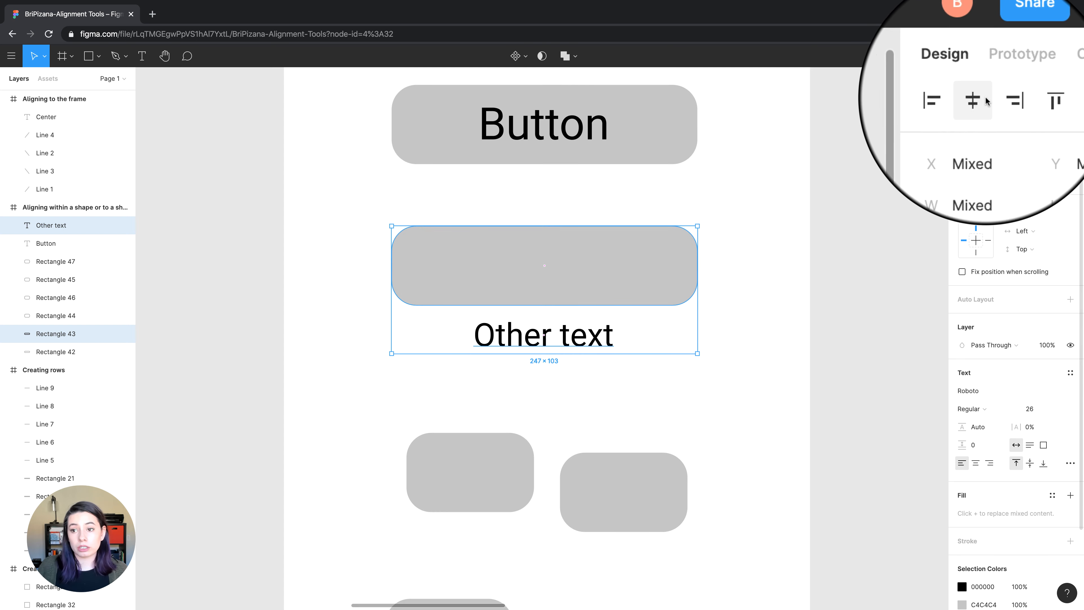
Align "Other text" with the left edge of the wide rectangle above it, and finally with its right edge
{"action": "left_click", "coordinate": [961, 94]}
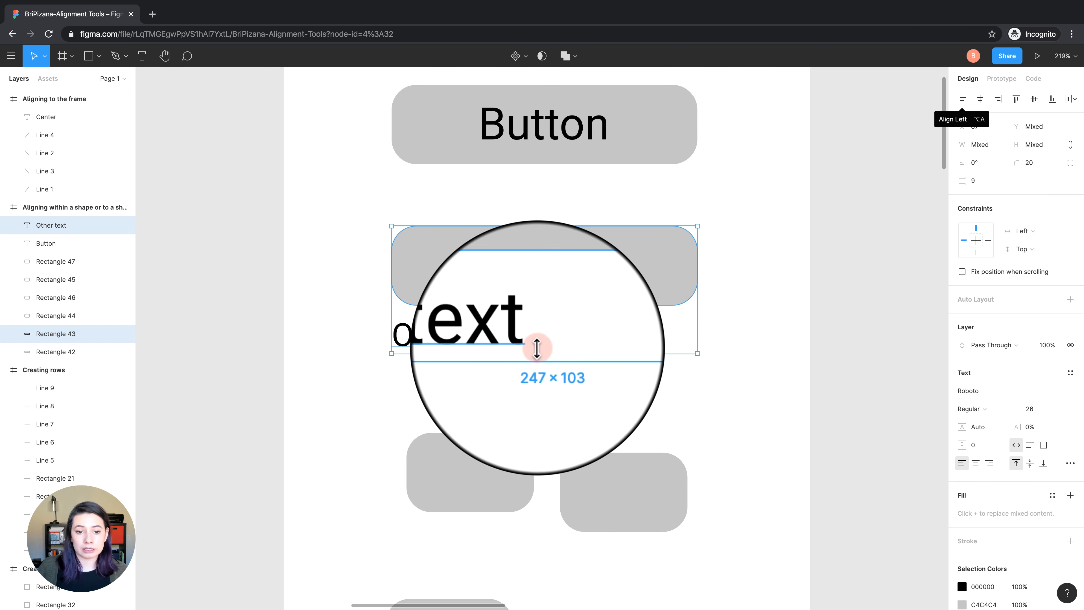
{"action": "left_click", "coordinate": [997, 99]}
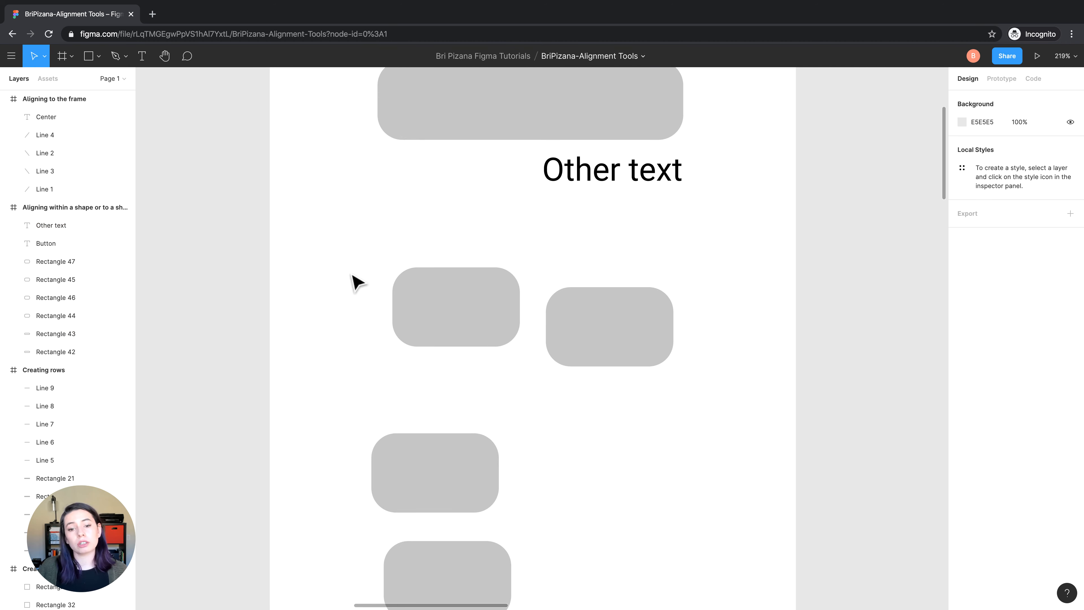
Align the vertical centers of the two side-by-side rectangles below "Other text"
{"action": "left_click_drag", "start_coordinate": [349, 269], "coordinate": [690, 340]}
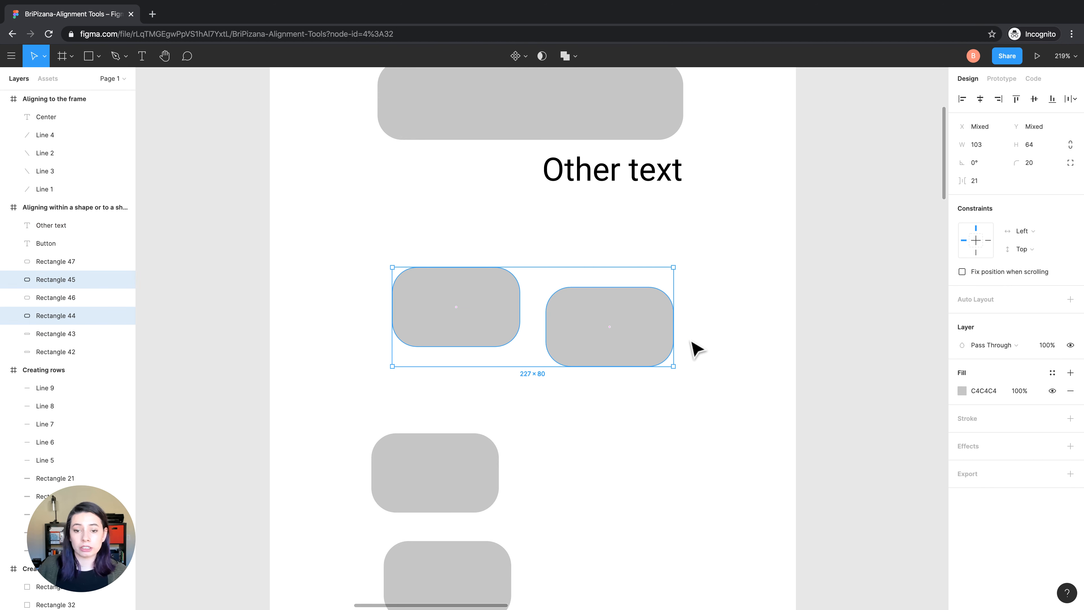
{"action": "left_click", "coordinate": [1035, 99]}
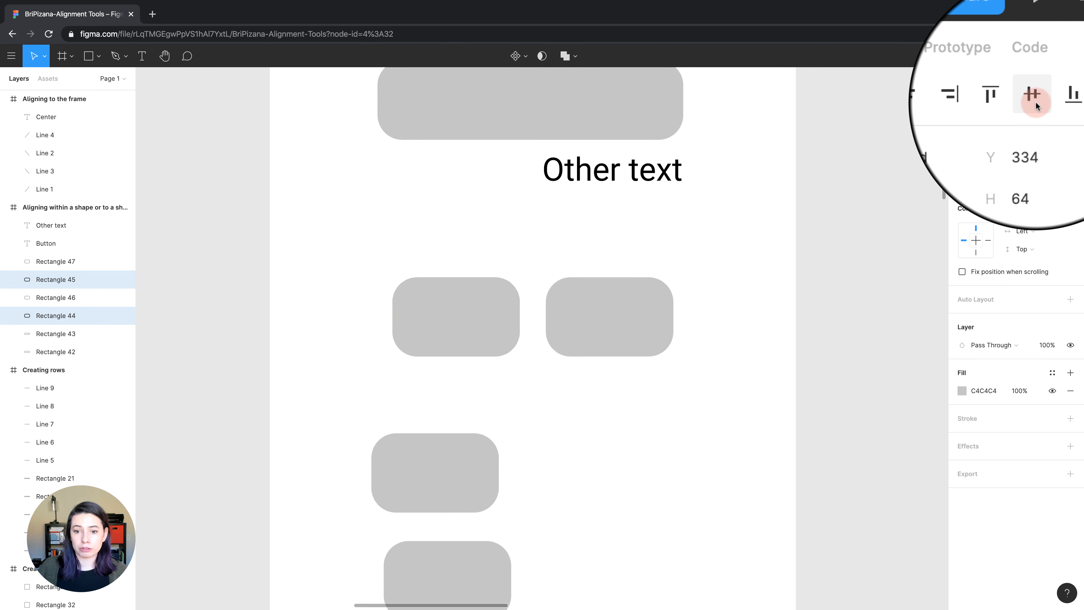
Shorten the second of the side-by-side rectangles from its lower edge and align the pair by their top edges, ending with their bottom edges
{"action": "left_click", "coordinate": [598, 317]}
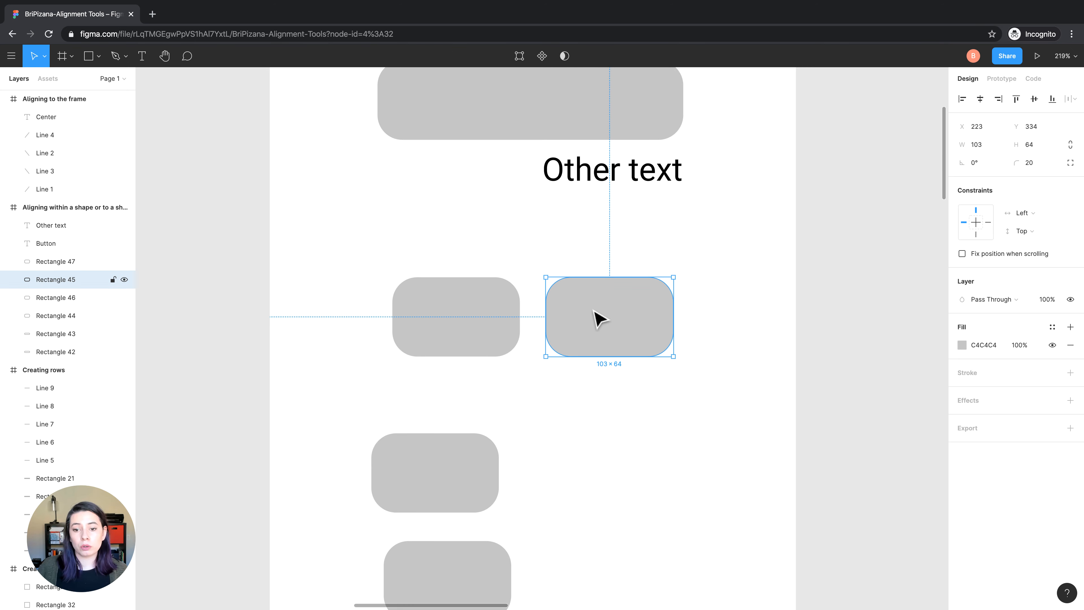
{"action": "left_click_drag", "start_coordinate": [608, 353], "coordinate": [608, 323]}
{"action": "left_click_drag", "start_coordinate": [609, 395], "coordinate": [445, 295]}
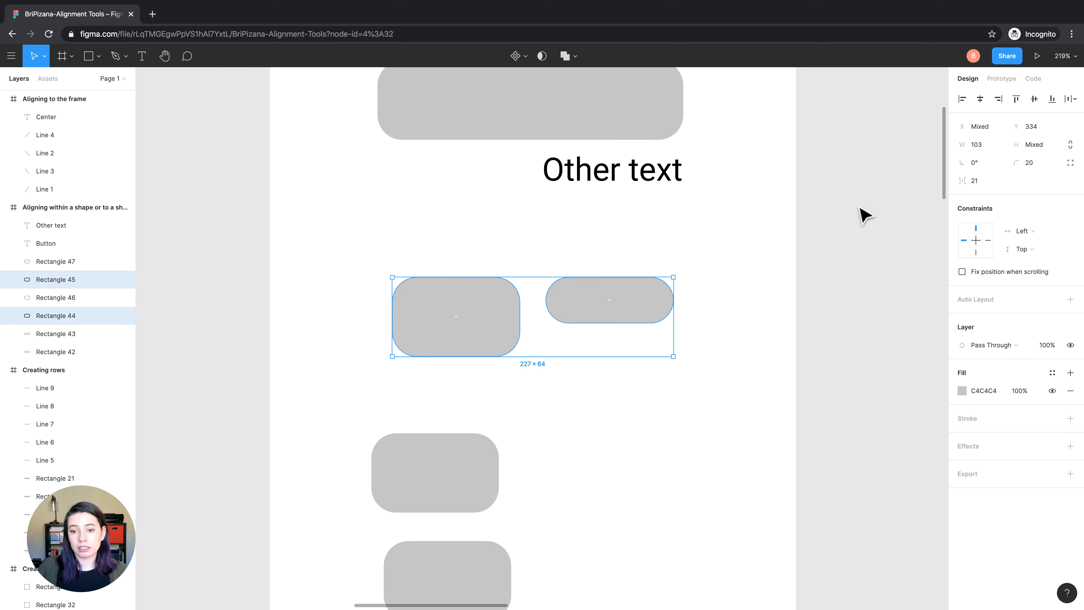
{"action": "left_click", "coordinate": [1052, 98]}
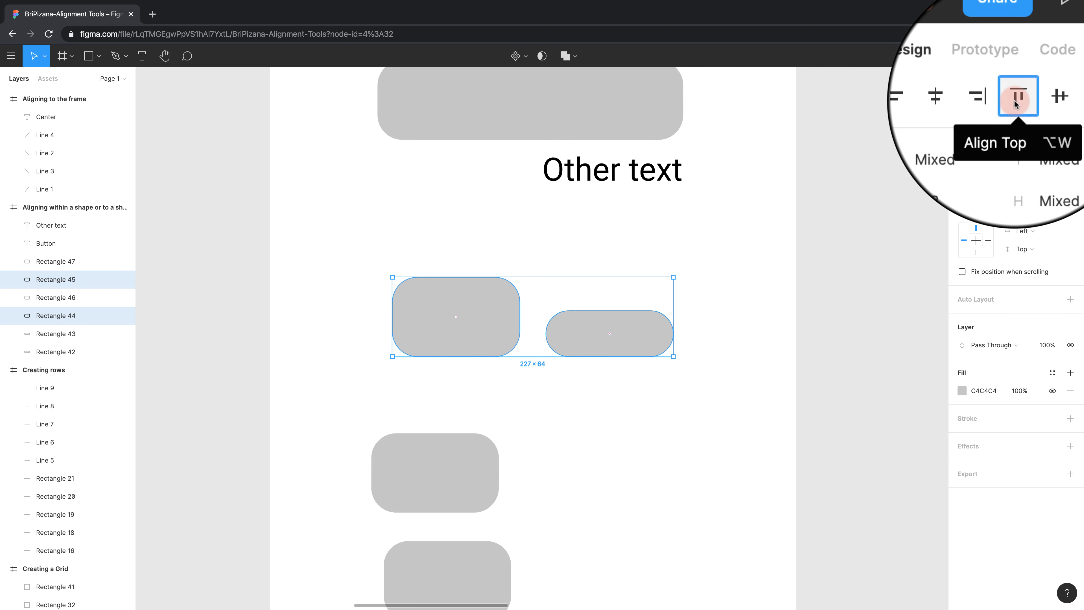
{"action": "left_click", "coordinate": [1016, 103]}
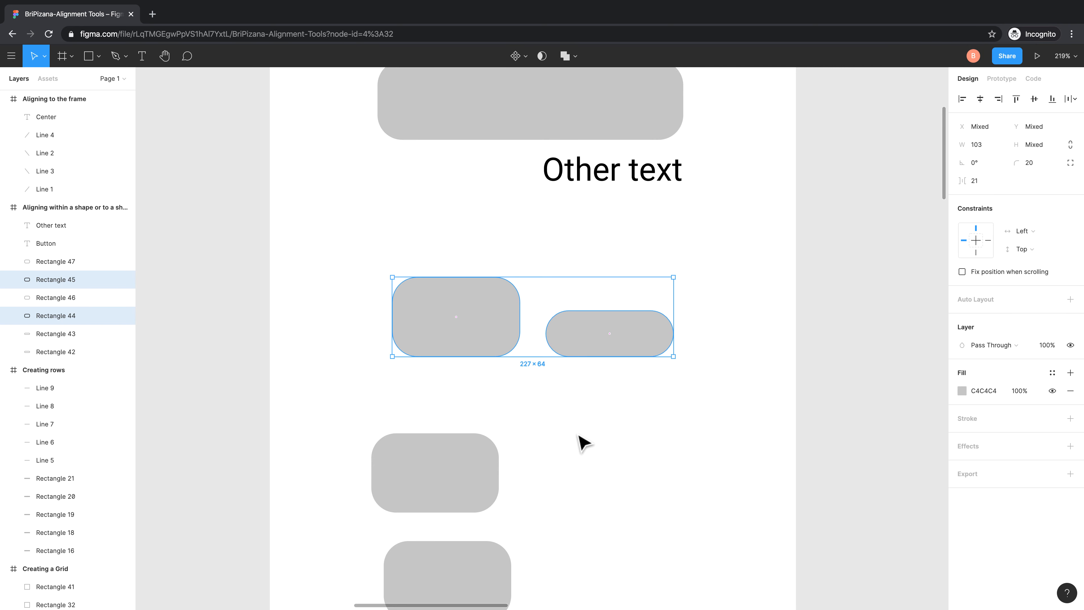
{"action": "left_click", "coordinate": [579, 435]}
Narrow the lower of the two stacked rectangles and align the pair by left edges, horizontal centers and finally right edges
{"action": "scroll", "coordinate": [572, 436], "scroll_direction": "down", "scroll_amount": 3}
{"action": "left_click", "coordinate": [499, 442]}
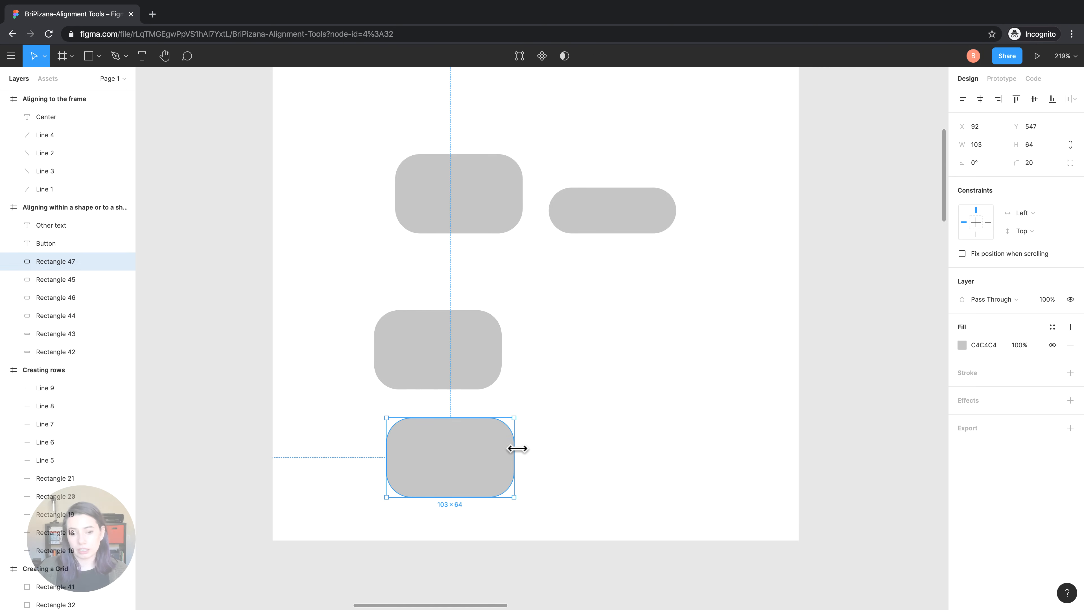
{"action": "left_click_drag", "start_coordinate": [515, 448], "coordinate": [454, 449]}
{"action": "left_click_drag", "start_coordinate": [554, 496], "coordinate": [395, 362]}
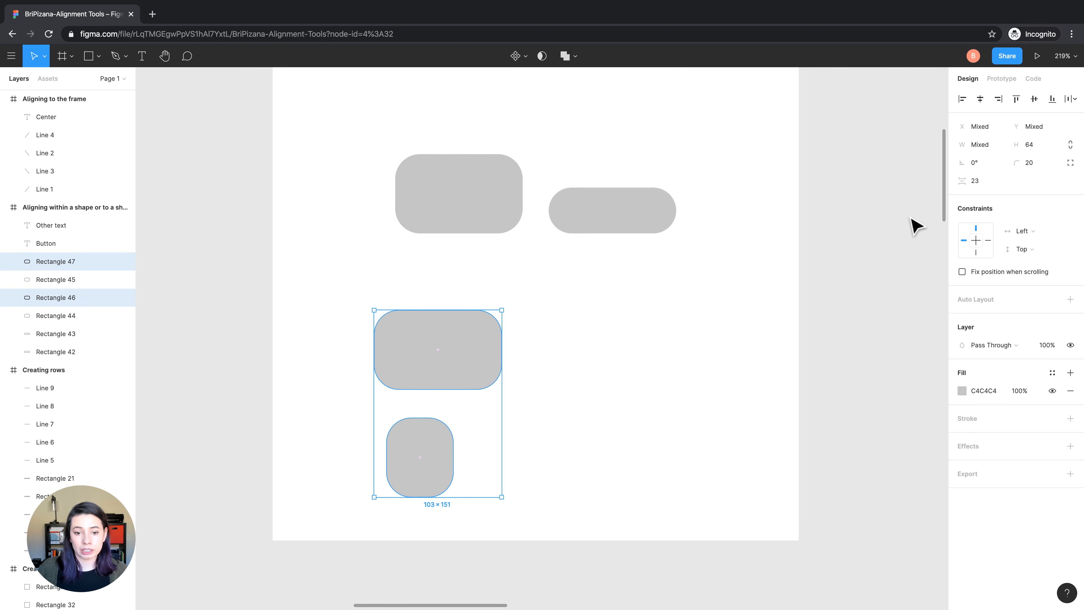
{"action": "left_click", "coordinate": [962, 98]}
{"action": "left_click", "coordinate": [980, 99]}
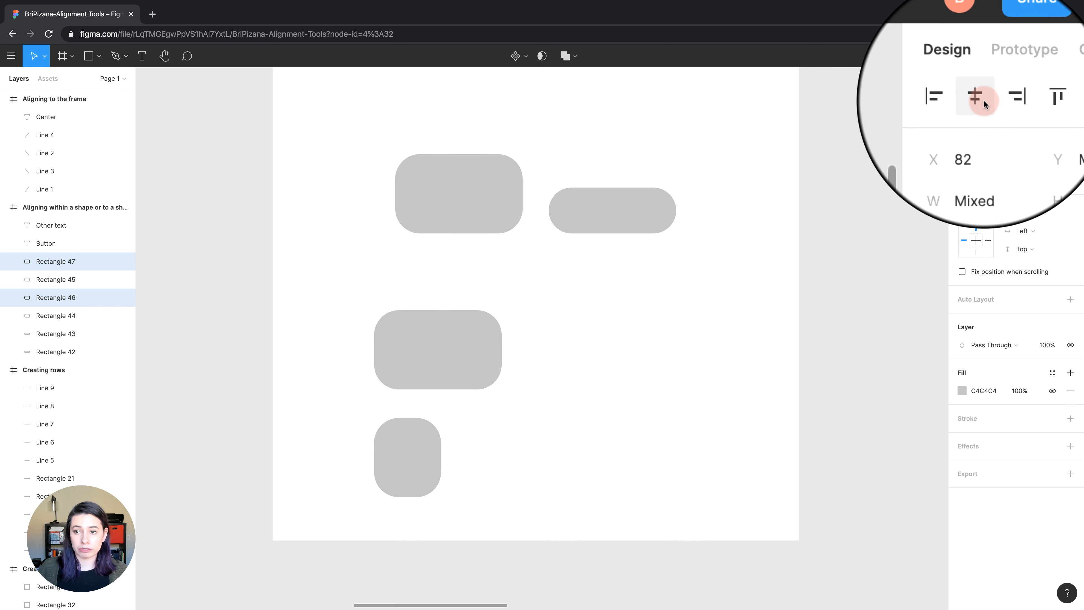
{"action": "left_click", "coordinate": [998, 98]}
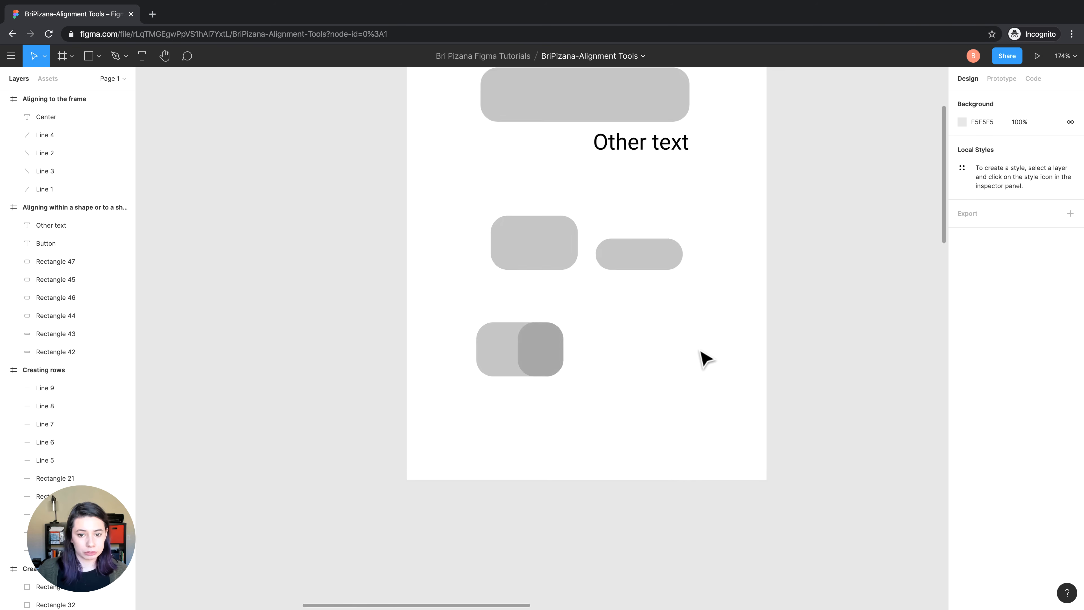
Tidy up all the bars and lines in the "Creating rows" frame and align their horizontal centers
{"action": "scroll", "coordinate": [707, 359], "scroll_direction": "down", "scroll_amount": 5}
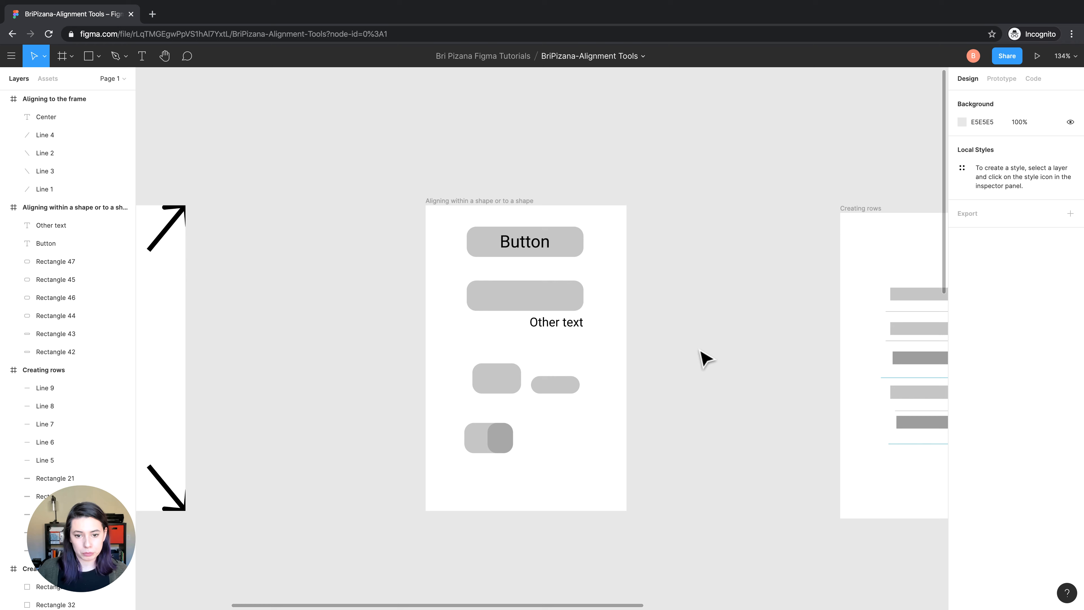
{"action": "scroll", "coordinate": [707, 359], "scroll_direction": "right", "scroll_amount": 6}
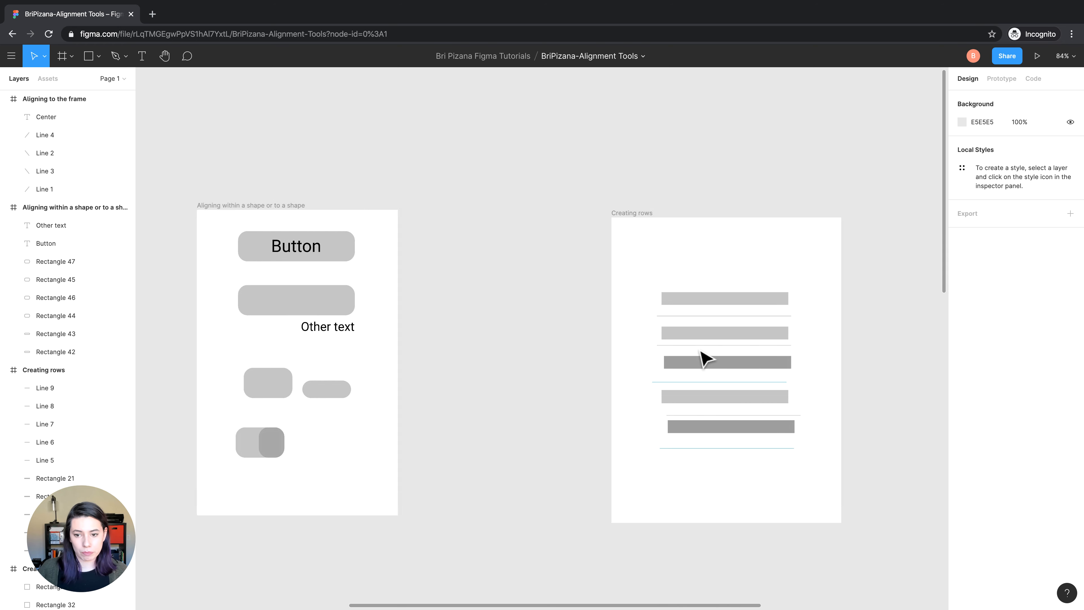
{"action": "scroll", "coordinate": [762, 346], "scroll_direction": "up", "scroll_amount": 3}
{"action": "scroll", "coordinate": [764, 346], "scroll_direction": "down", "scroll_amount": 2}
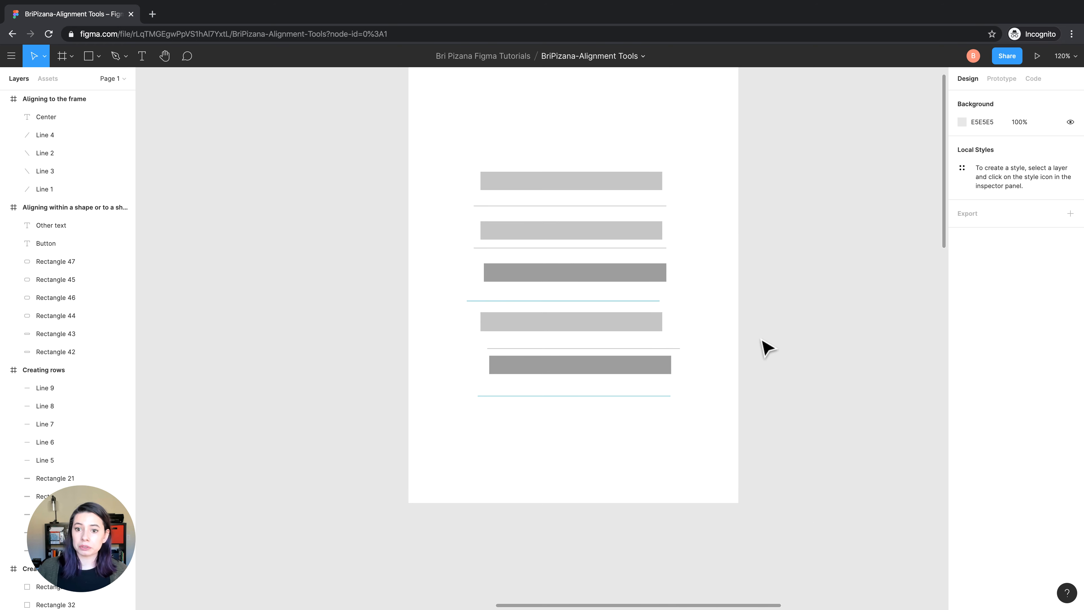
{"action": "scroll", "coordinate": [625, 327], "scroll_direction": "up", "scroll_amount": 1}
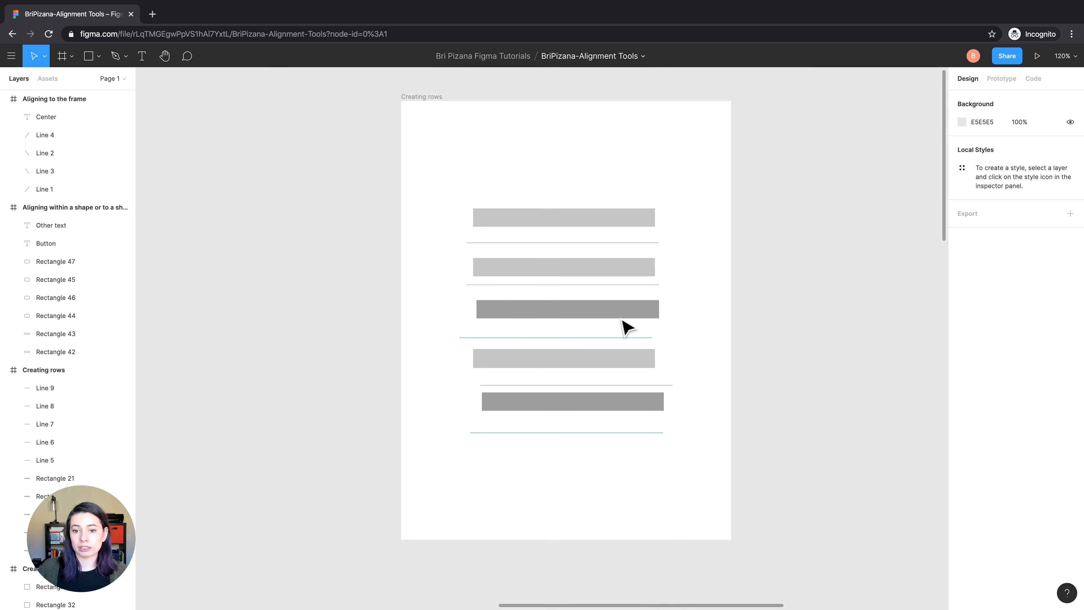
{"action": "scroll", "coordinate": [716, 317], "scroll_direction": "up", "scroll_amount": 1}
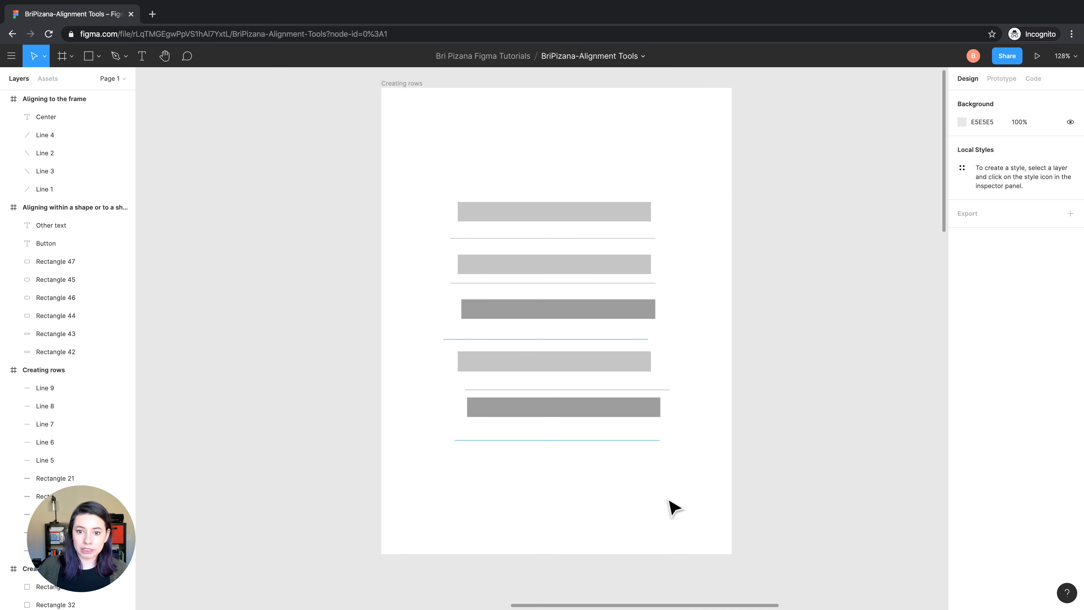
{"action": "left_click_drag", "start_coordinate": [669, 500], "coordinate": [475, 179]}
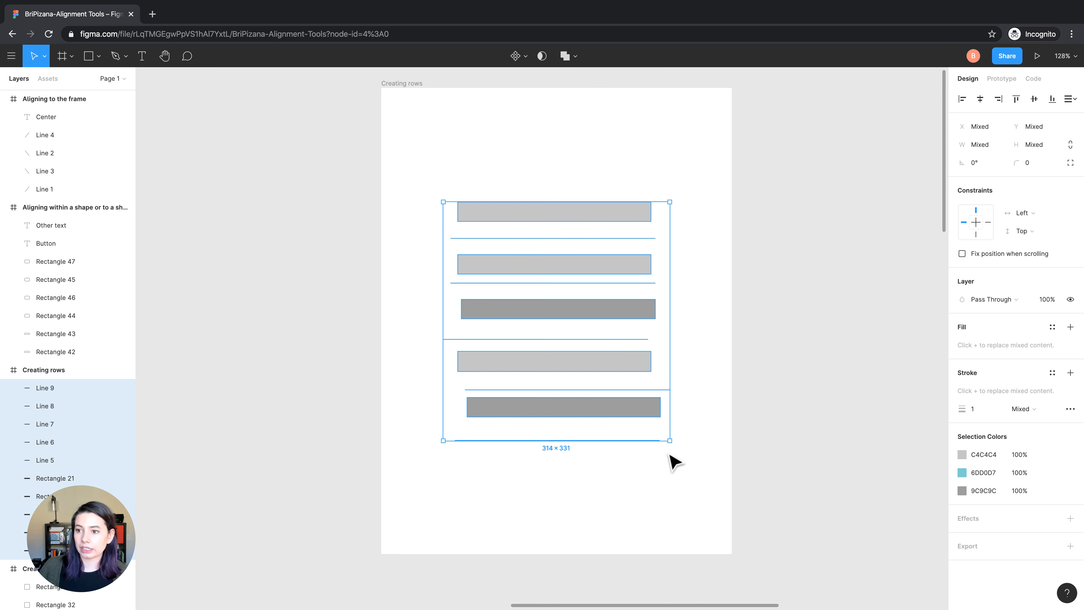
{"action": "left_click", "coordinate": [1072, 99]}
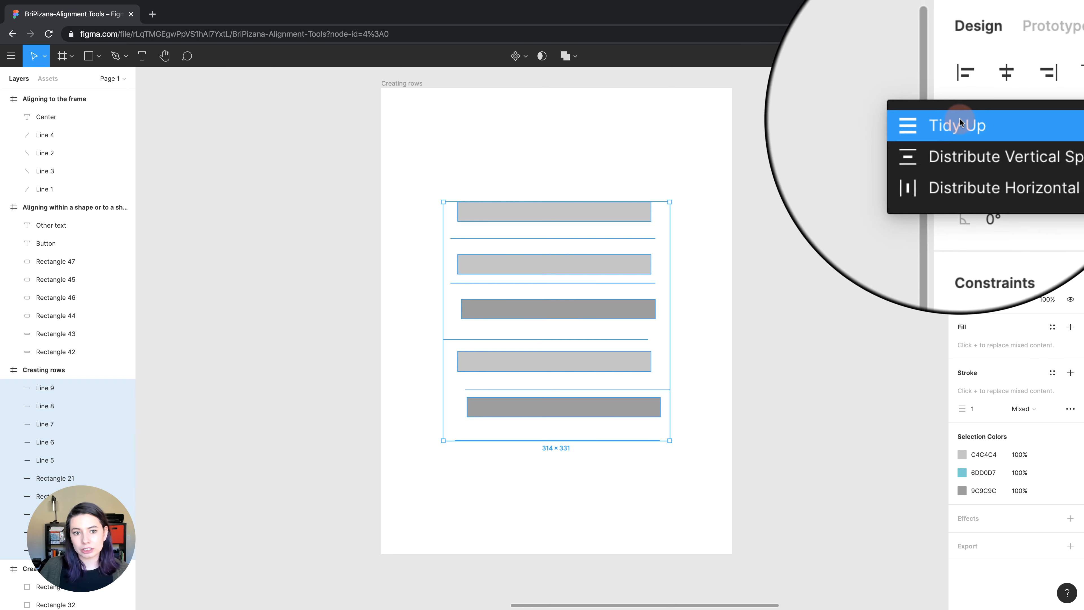
{"action": "left_click", "coordinate": [959, 119]}
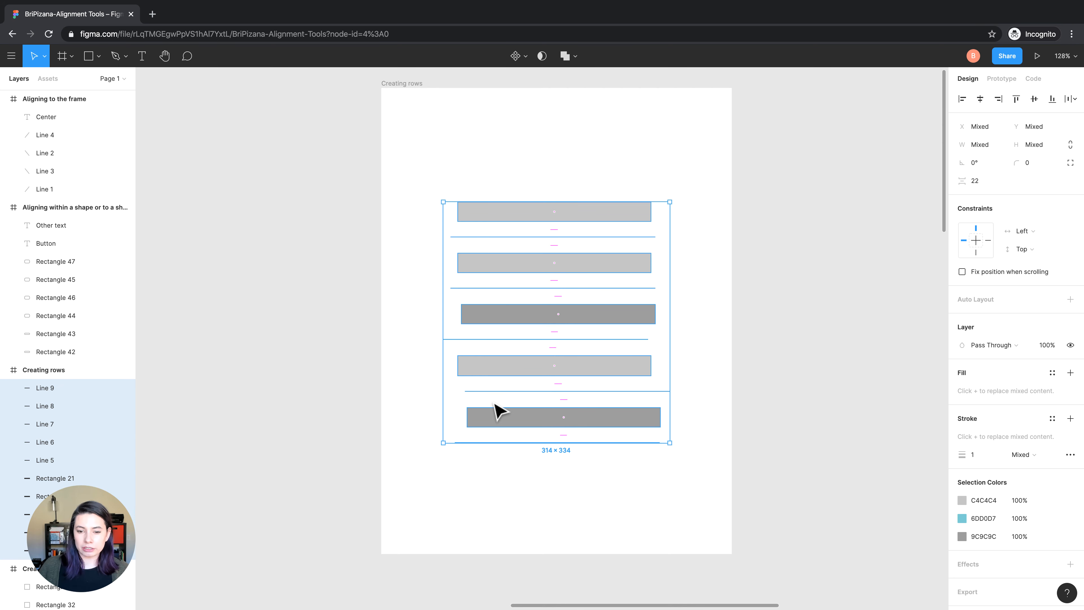
{"action": "left_click", "coordinate": [980, 99]}
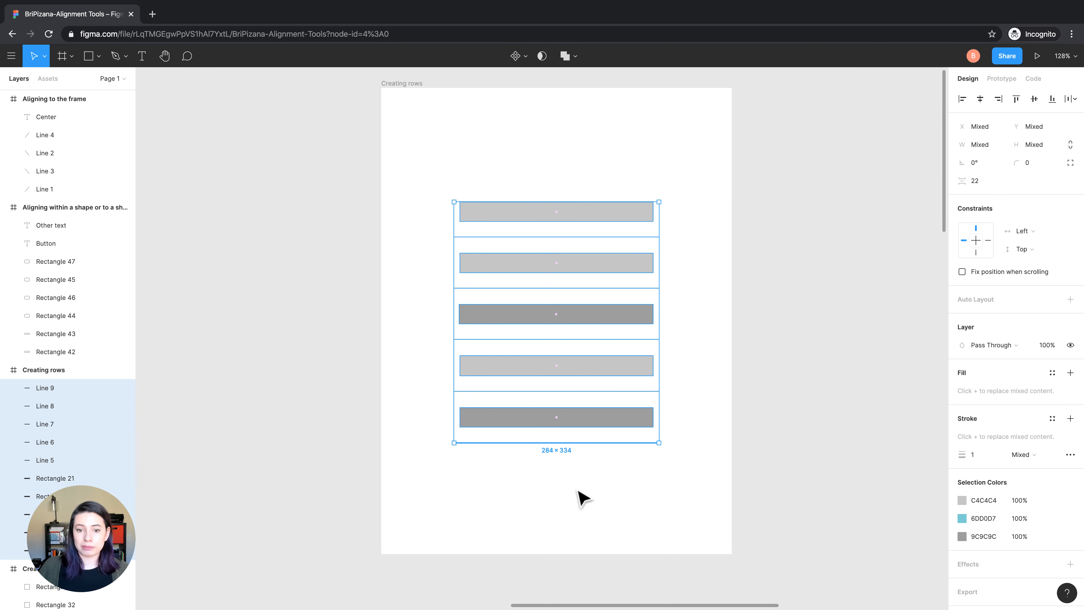
Reduce the vertical spacing between the selected bars and lines to 16
{"action": "scroll", "coordinate": [541, 340], "scroll_direction": "up", "scroll_amount": 3}
{"action": "scroll", "coordinate": [574, 198], "scroll_direction": "up", "scroll_amount": 3}
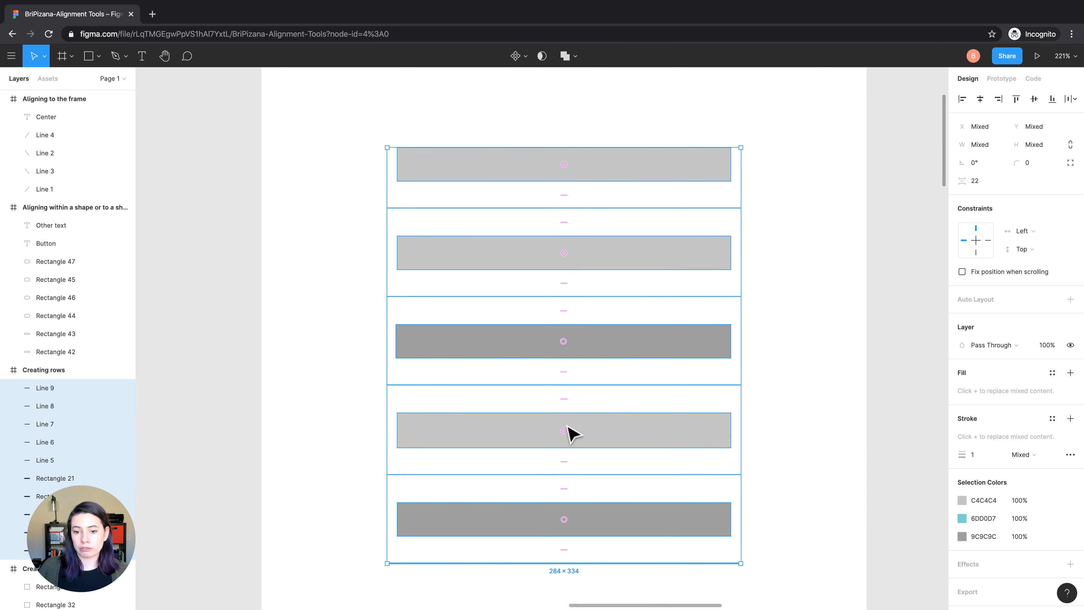
{"action": "mouse_move", "coordinate": [563, 196]}
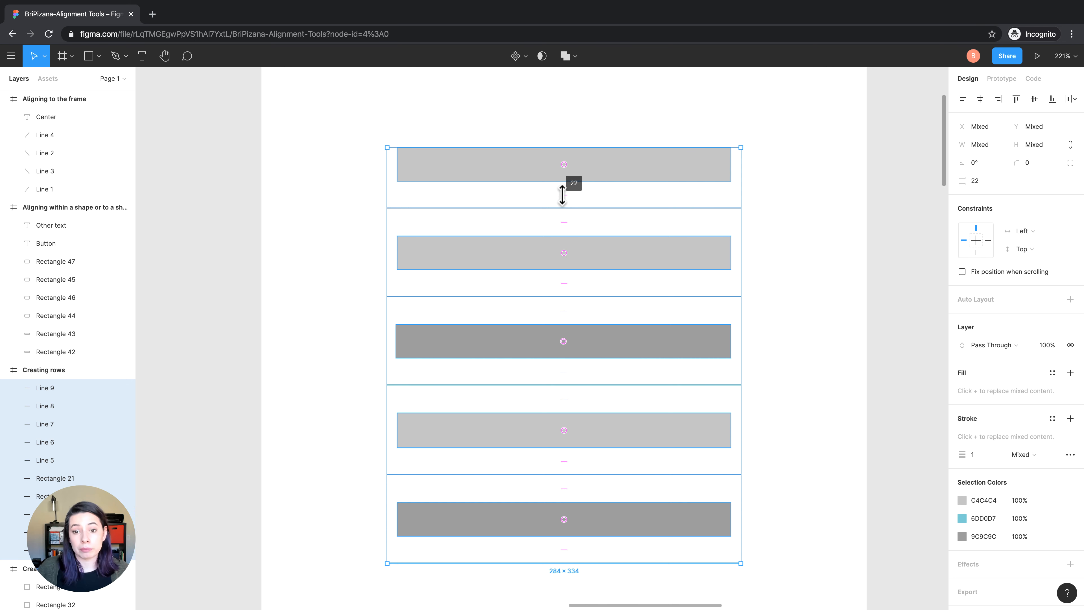
{"action": "mouse_move", "coordinate": [562, 196]}
{"action": "left_mouse_down"}
{"action": "mouse_move", "coordinate": [564, 222]}
{"action": "mouse_move", "coordinate": [561, 189]}
{"action": "left_mouse_up"}
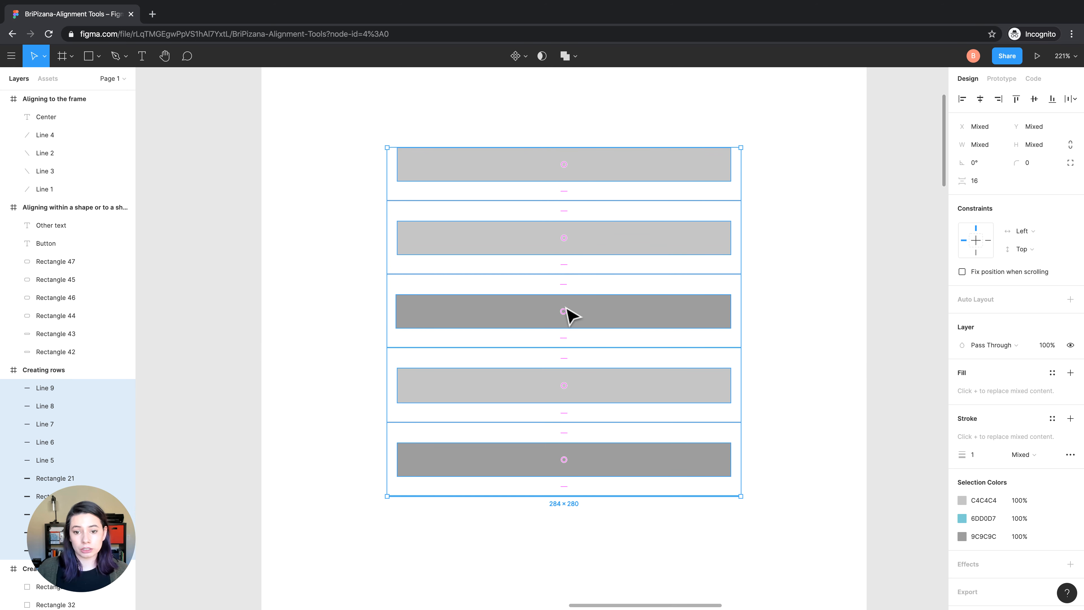
Reorder the rows by moving lower bars up to directly below the first line and swapping the top bar with that line
{"action": "left_click_drag", "start_coordinate": [566, 314], "coordinate": [566, 244]}
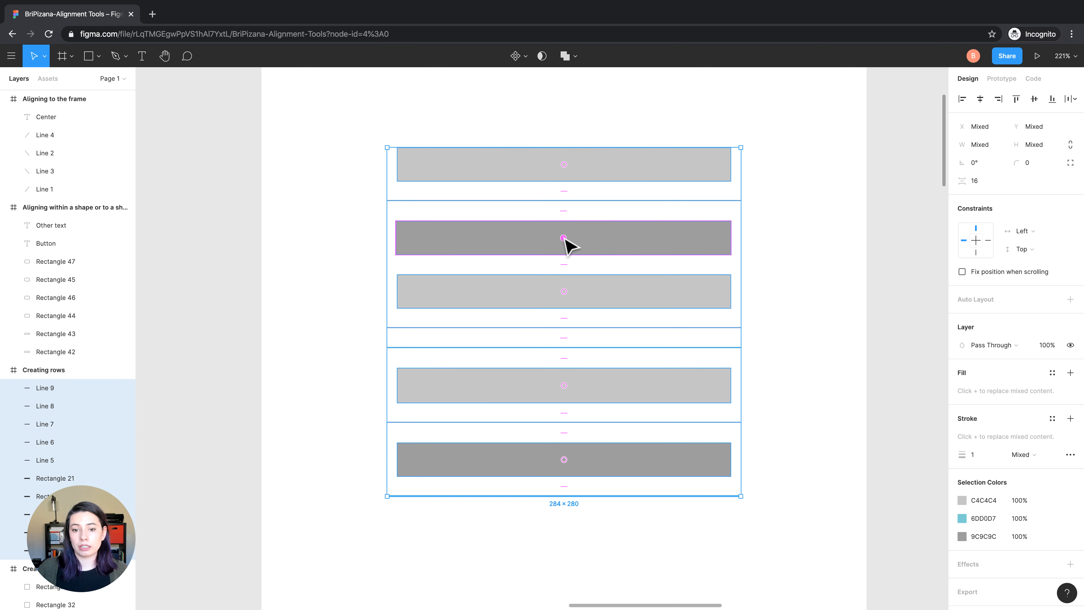
{"action": "left_click_drag", "start_coordinate": [567, 461], "coordinate": [561, 242]}
{"action": "left_click_drag", "start_coordinate": [560, 432], "coordinate": [559, 234]}
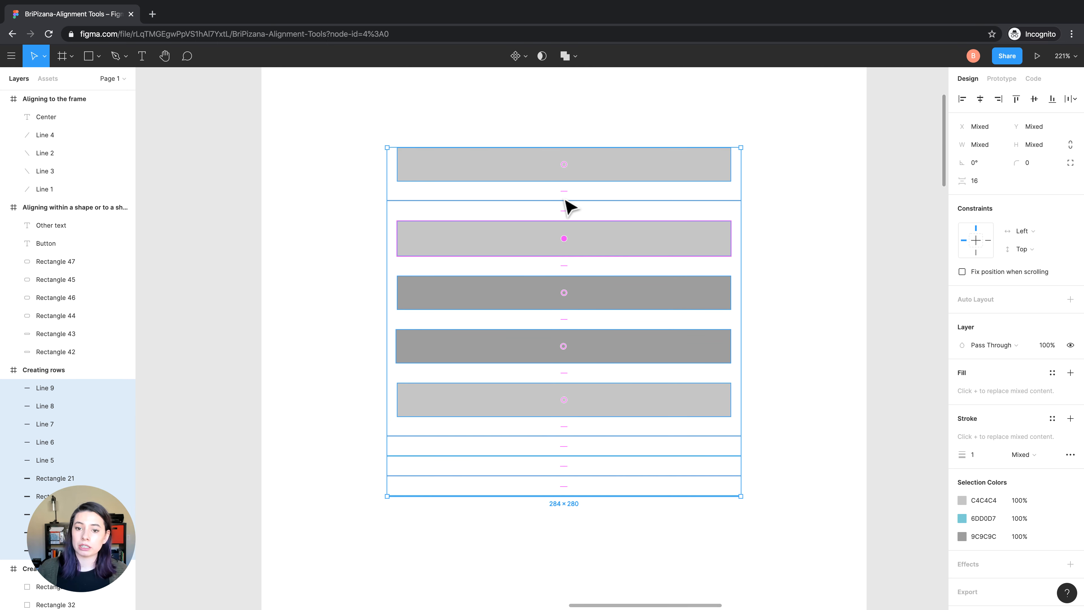
{"action": "left_click_drag", "start_coordinate": [563, 171], "coordinate": [559, 203]}
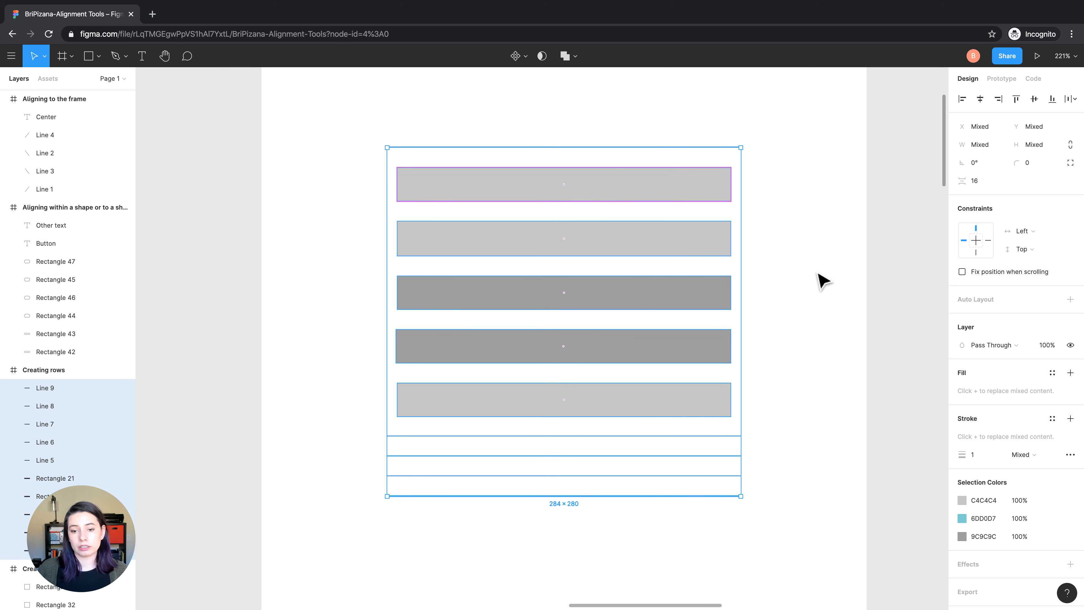
{"action": "left_click", "coordinate": [846, 394]}
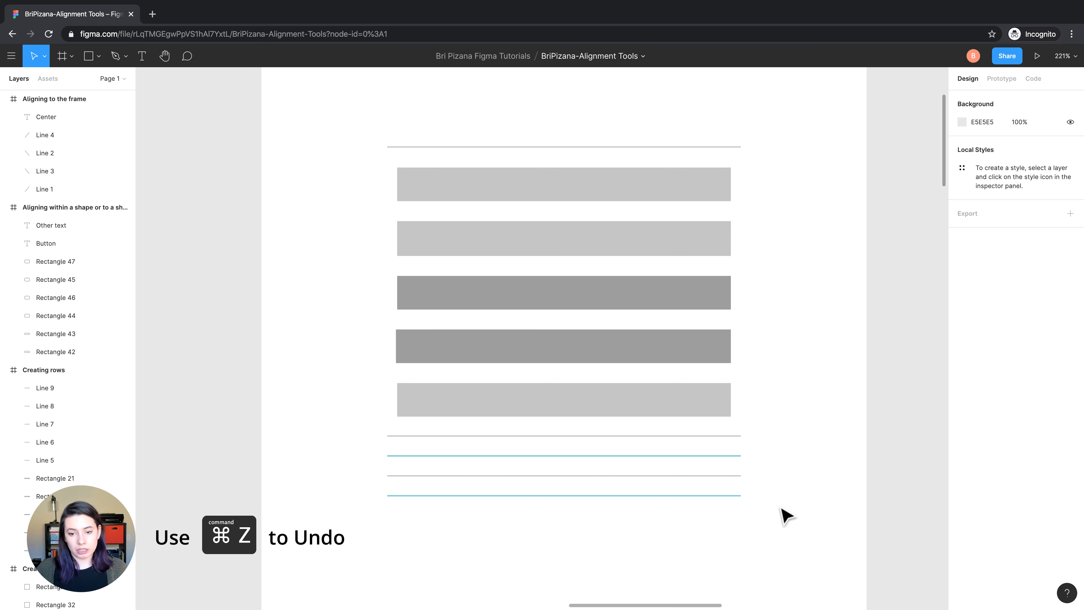
Undo the row reordering, spacing, centering and tidy-up in the "Creating rows" frame, and clear the selection
{"action": "key", "text": "super+z"}
{"action": "key", "text": "super+z"}
{"action": "key", "text": "super+z"}
{"action": "key", "text": "super+z"}
{"action": "key", "text": "super+z"}
{"action": "key", "text": "super+z"}
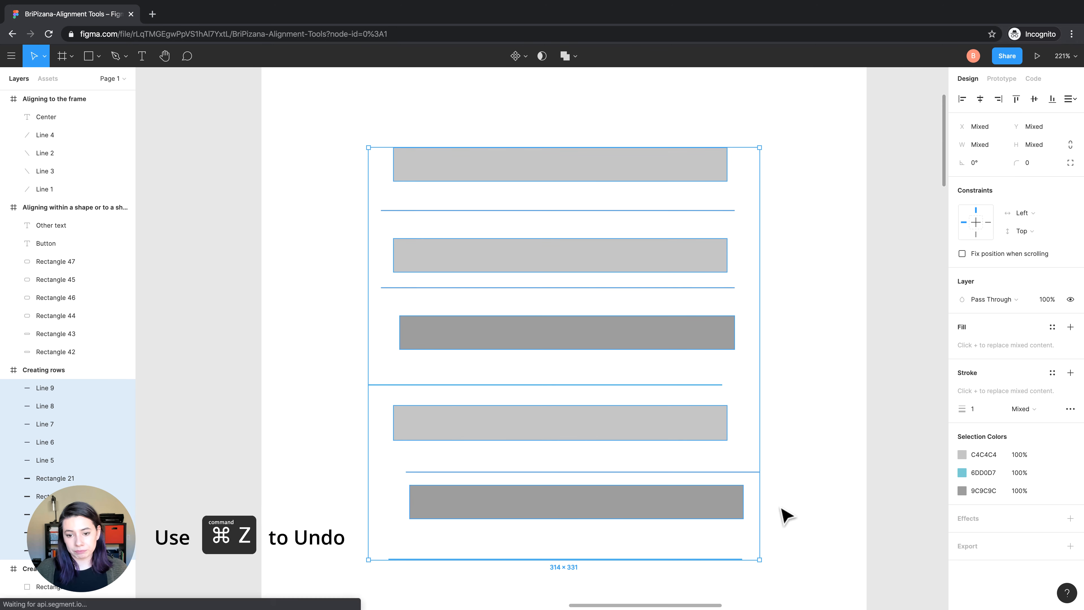
{"action": "key", "text": "Escape"}
Tidy up all the scattered bars and lines in the "Creating rows" frame and align their left edges
{"action": "scroll", "coordinate": [800, 524], "scroll_direction": "down", "scroll_amount": 2}
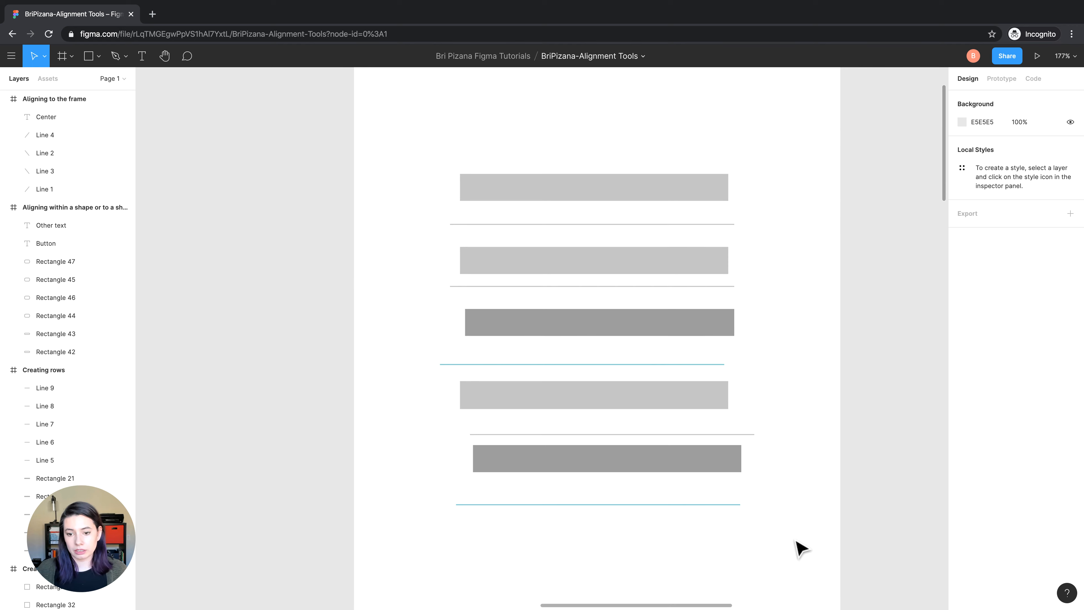
{"action": "left_click_drag", "start_coordinate": [793, 537], "coordinate": [540, 153]}
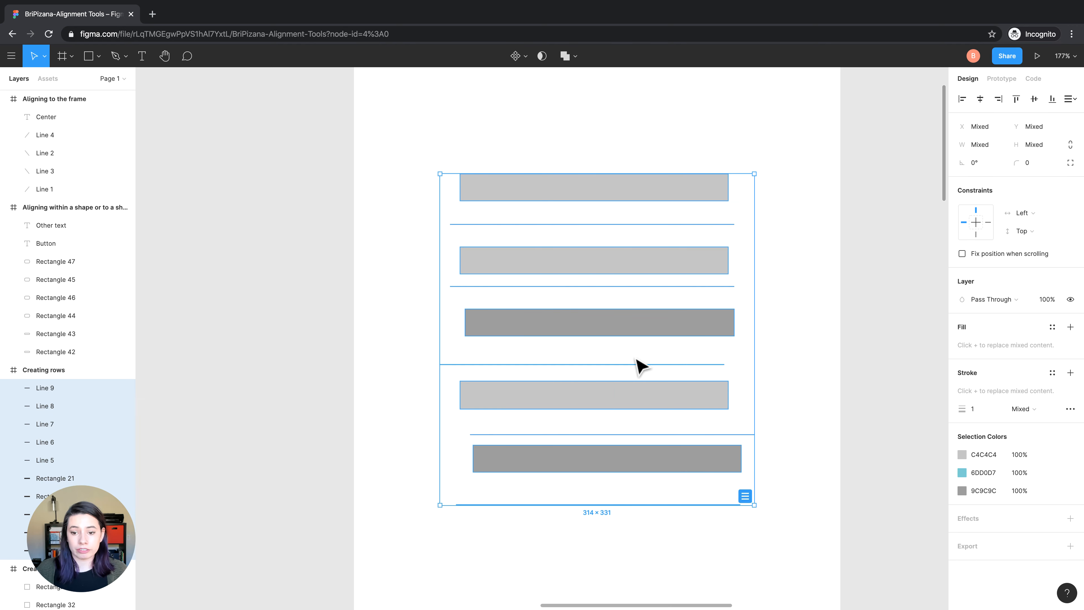
{"action": "left_click", "coordinate": [744, 496]}
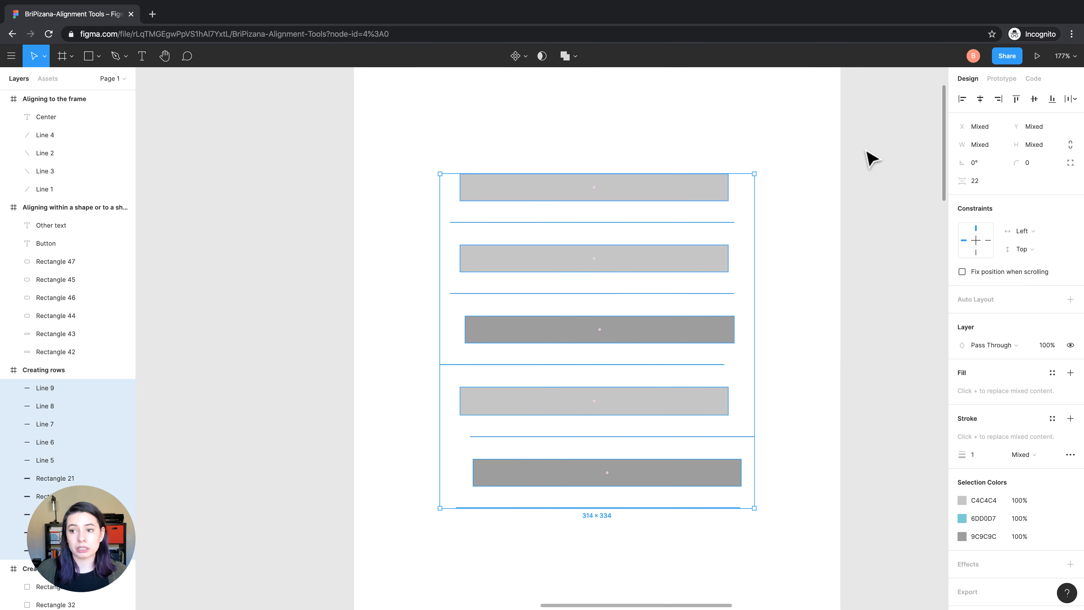
{"action": "left_click", "coordinate": [961, 99]}
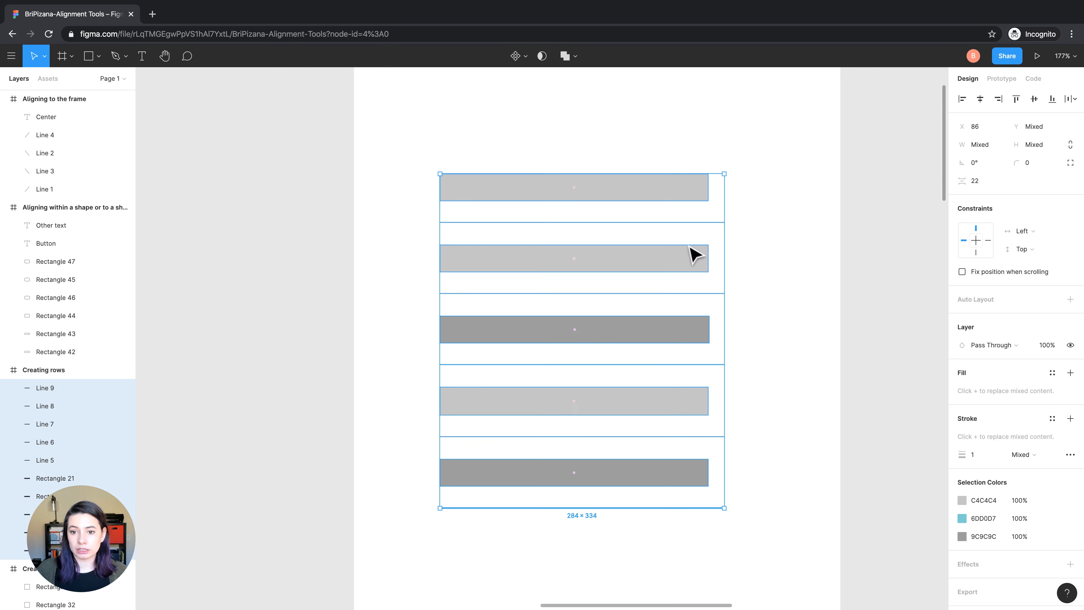
Set the vertical spacing of the left-aligned bars and lines to 16 and deselect them
{"action": "mouse_move", "coordinate": [575, 351]}
{"action": "left_mouse_down"}
{"action": "mouse_move", "coordinate": [573, 309]}
{"action": "mouse_move", "coordinate": [581, 333]}
{"action": "left_mouse_up"}
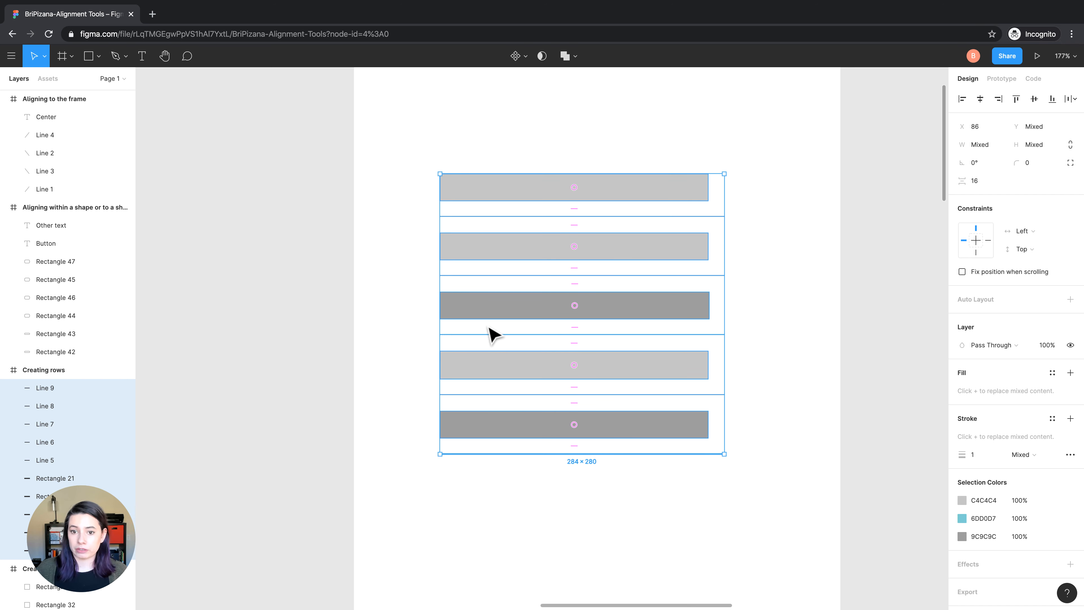
{"action": "left_click", "coordinate": [584, 476]}
Tidy up all the scattered squares in the "Creating a Grid" frame into an evenly spaced grid
{"action": "scroll", "coordinate": [584, 476], "scroll_direction": "down", "scroll_amount": 3}
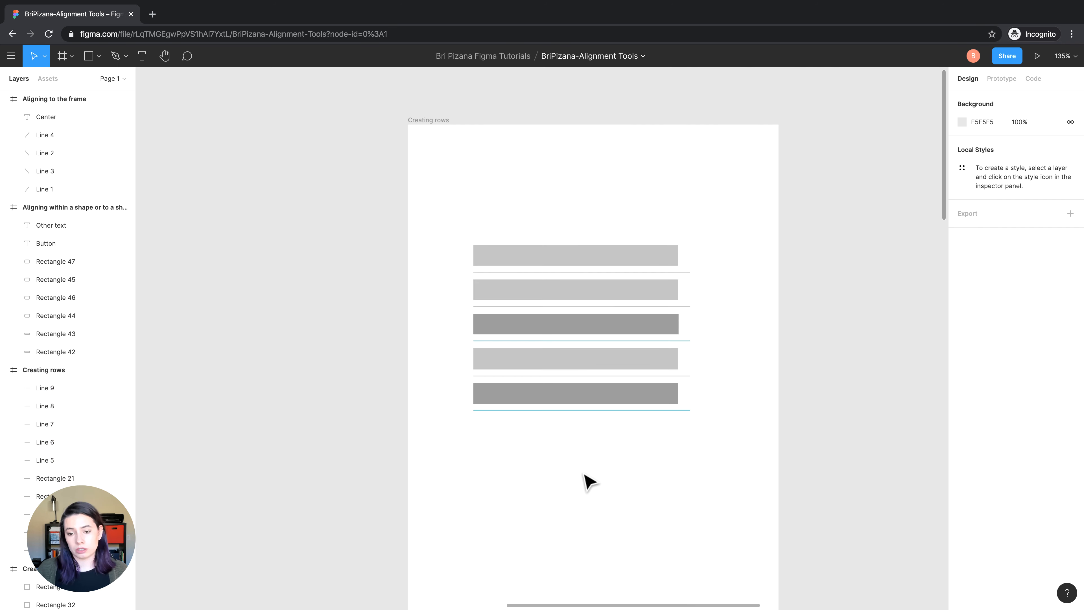
{"action": "scroll", "coordinate": [584, 474], "scroll_direction": "right", "scroll_amount": 15}
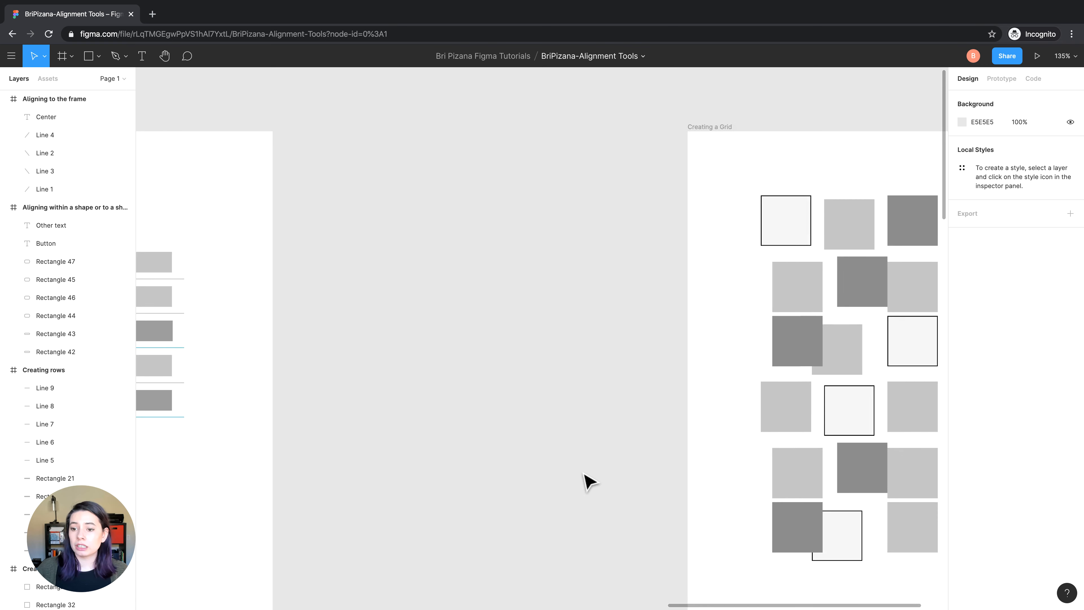
{"action": "scroll", "coordinate": [589, 480], "scroll_direction": "down", "scroll_amount": 2}
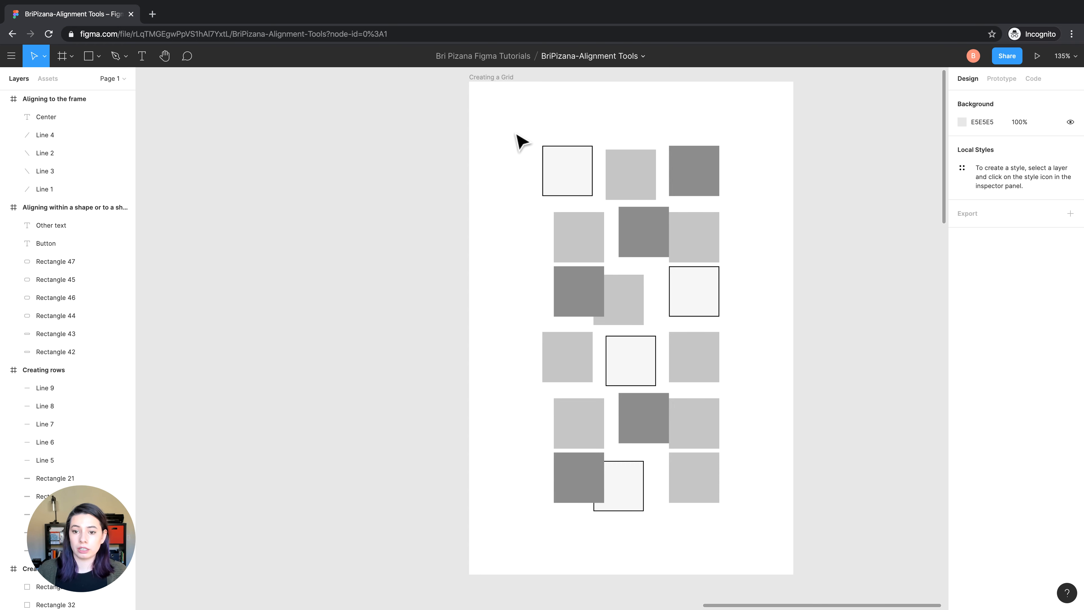
{"action": "left_click_drag", "start_coordinate": [517, 136], "coordinate": [764, 526]}
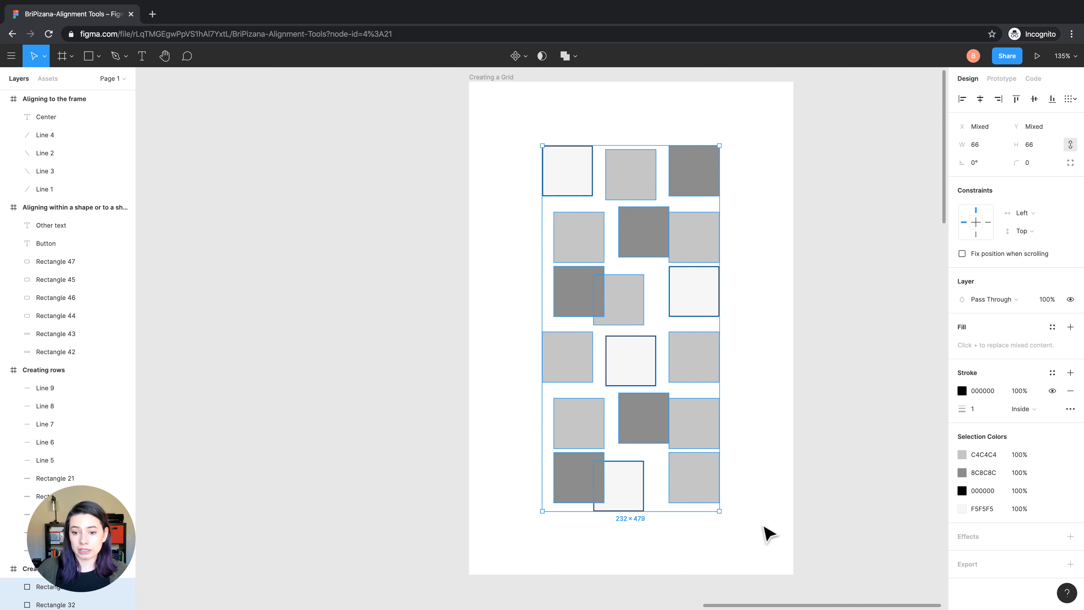
{"action": "mouse_move", "coordinate": [716, 500]}
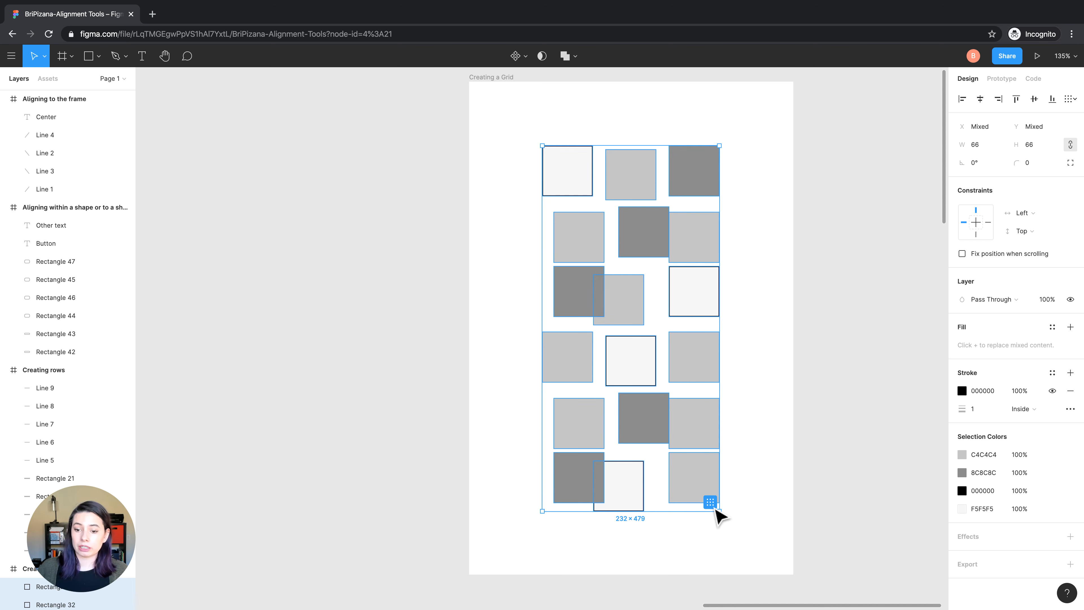
{"action": "left_click", "coordinate": [1066, 102]}
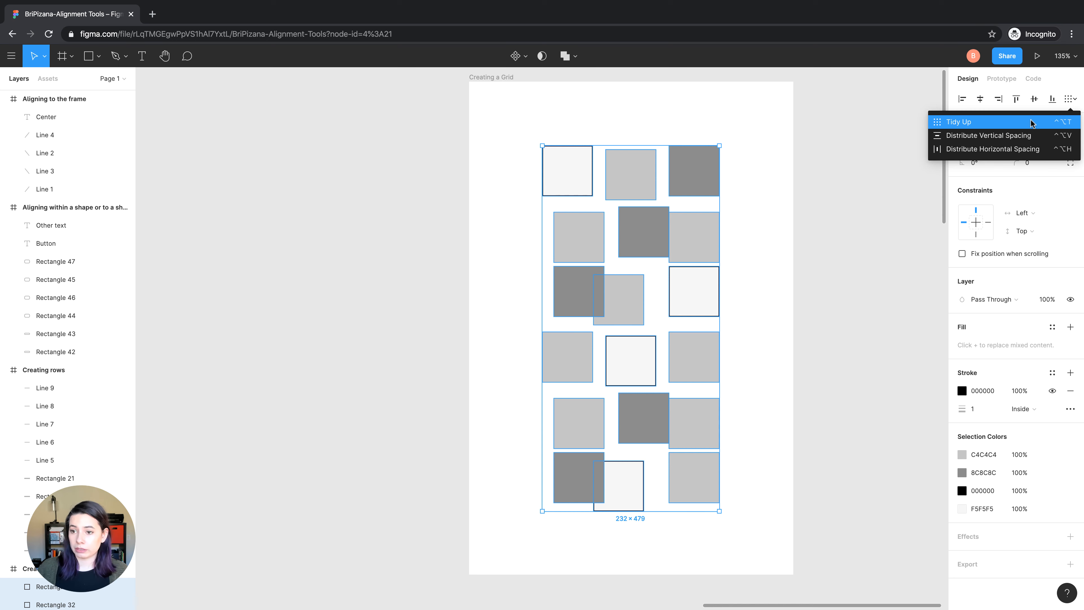
{"action": "mouse_move", "coordinate": [702, 496]}
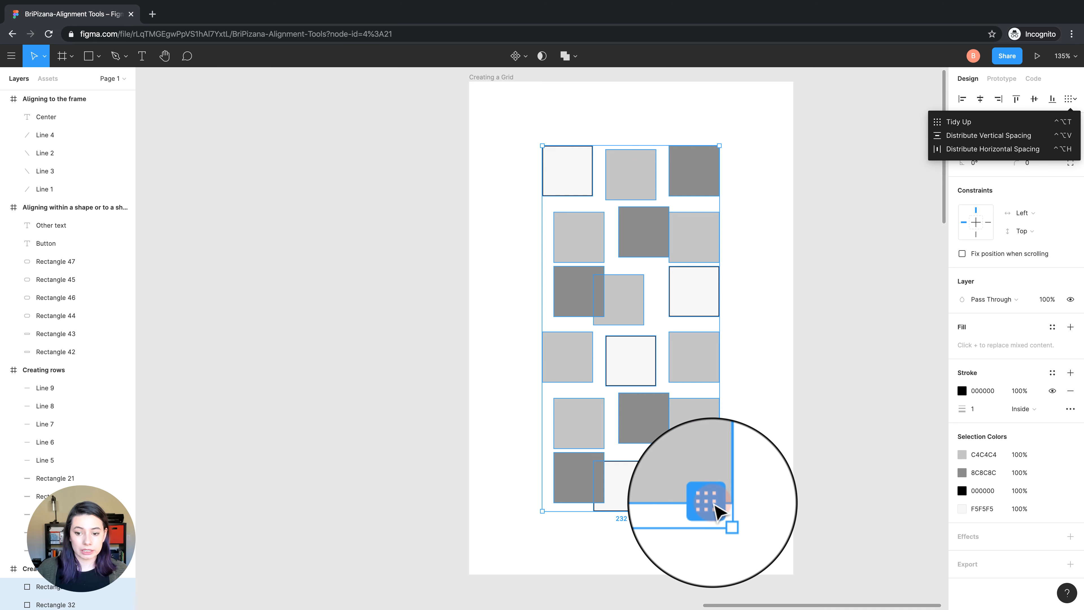
{"action": "left_click", "coordinate": [711, 501]}
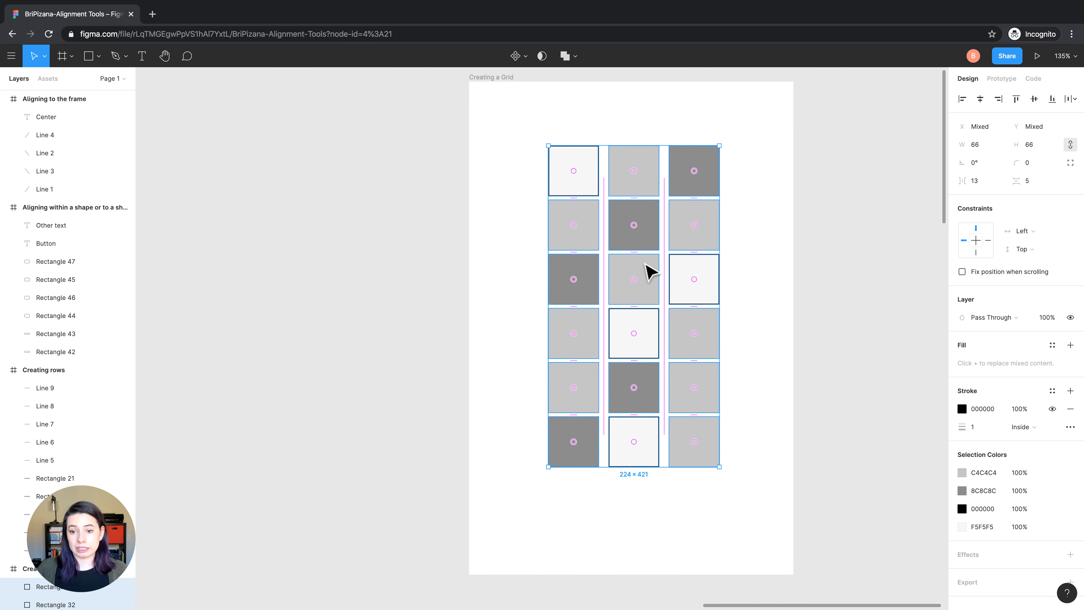
Set both the vertical and the horizontal spacing of the grid squares to 15
{"action": "left_click_drag", "start_coordinate": [633, 251], "coordinate": [630, 256]}
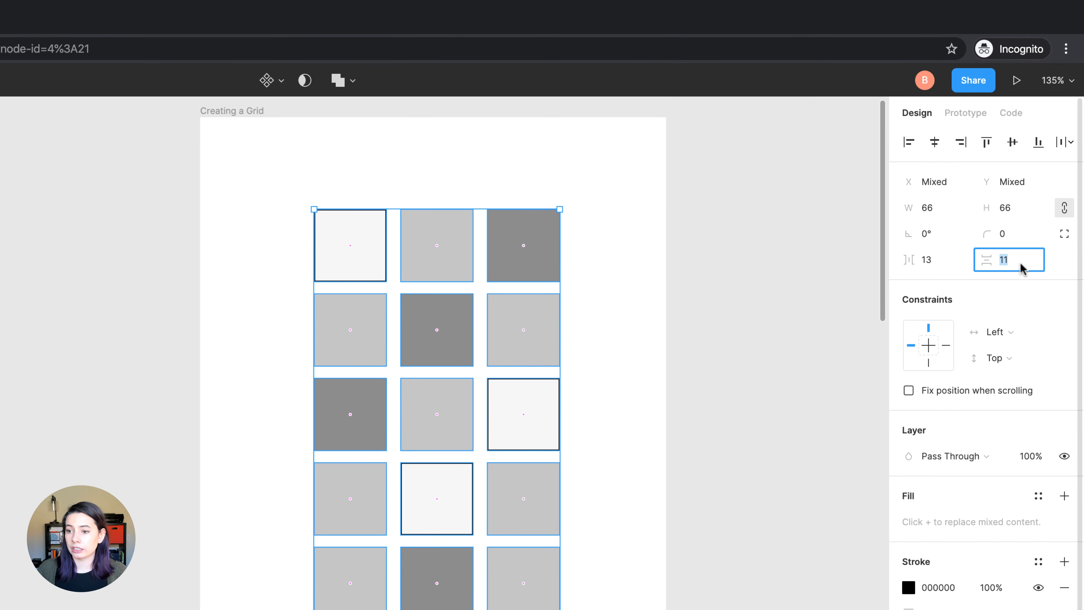
{"action": "type", "text": "15"}
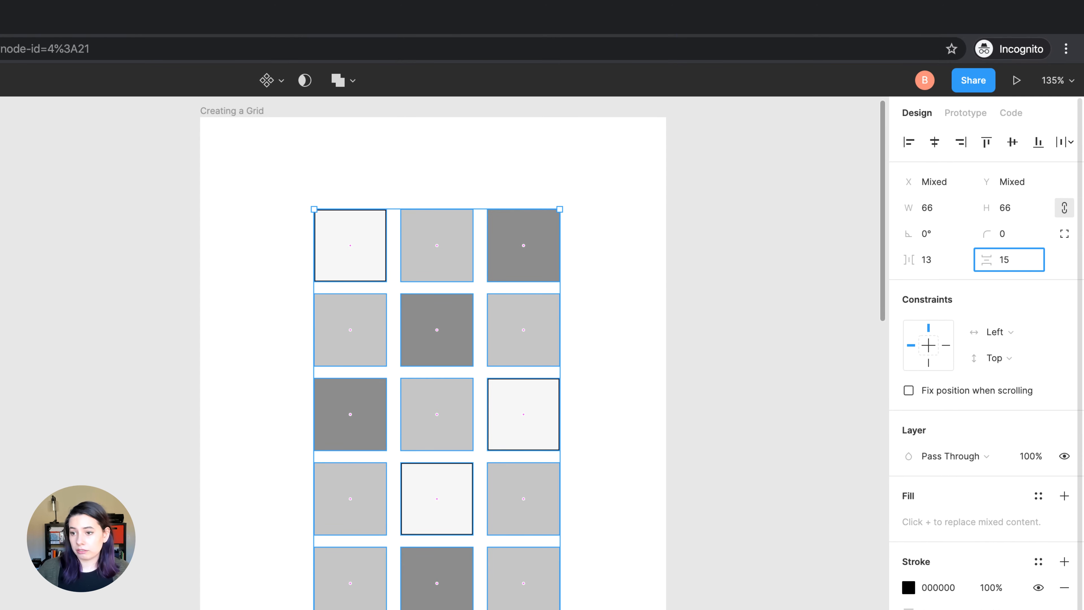
{"action": "left_click", "coordinate": [943, 258]}
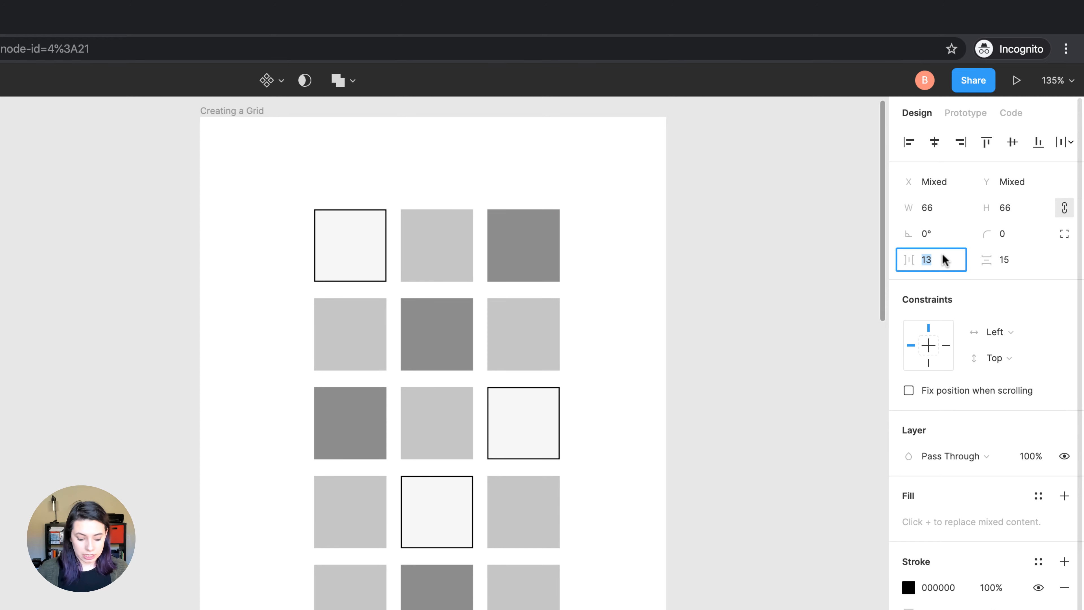
{"action": "type", "text": "15"}
{"action": "key", "text": "Return"}
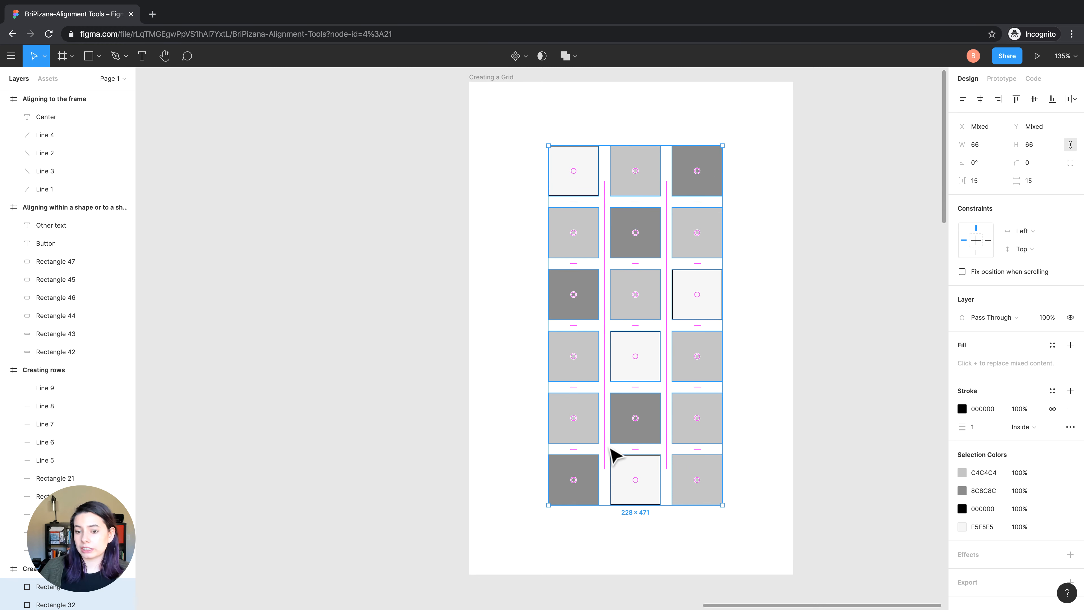
Reorder the grid squares by shade, outlined white ones first, followed by dark gray and light gray, and clear the selection
{"action": "left_click_drag", "start_coordinate": [637, 480], "coordinate": [636, 173]}
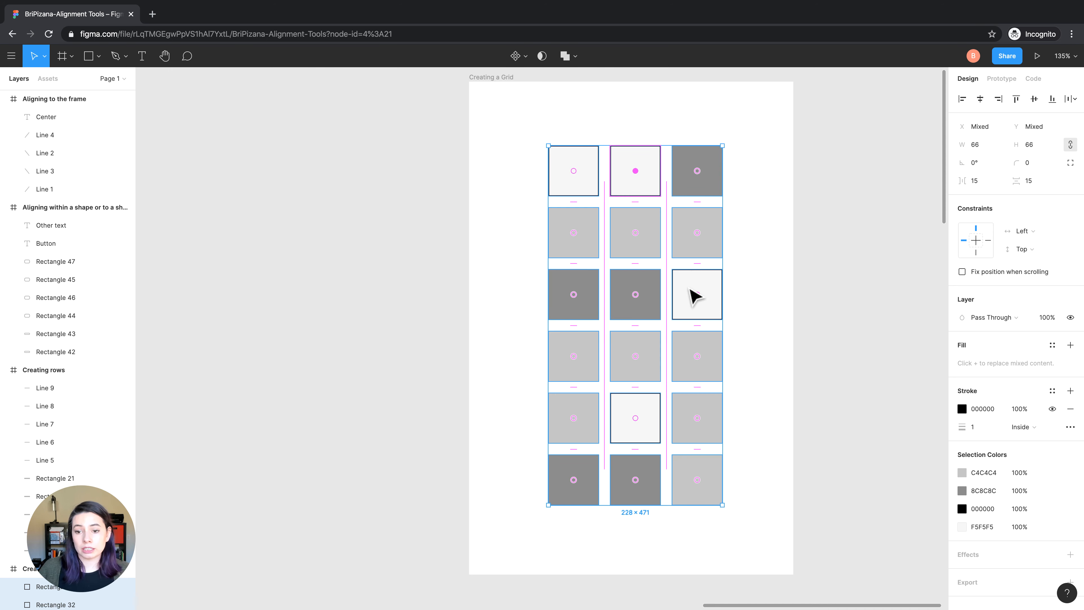
{"action": "left_click_drag", "start_coordinate": [702, 297], "coordinate": [697, 173]}
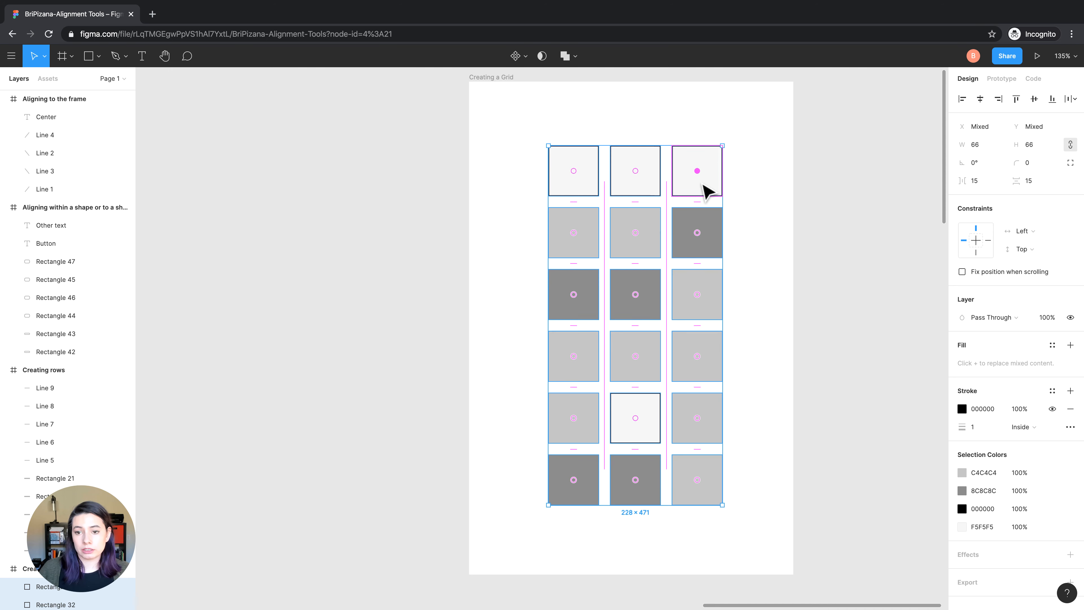
{"action": "left_click_drag", "start_coordinate": [639, 420], "coordinate": [581, 234]}
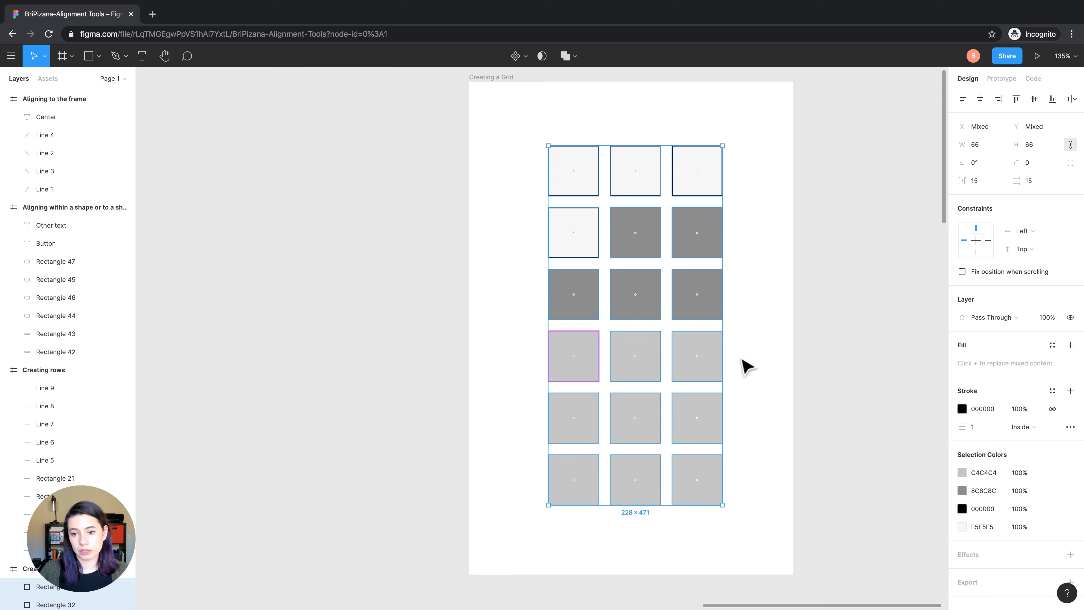
{"action": "left_click", "coordinate": [740, 363]}
Examine the misaligned travel cards in the "iPhone 11 Pro / X - 1" and "Desktop - 1" frames
{"action": "scroll", "coordinate": [741, 363], "scroll_direction": "down", "scroll_amount": 5}
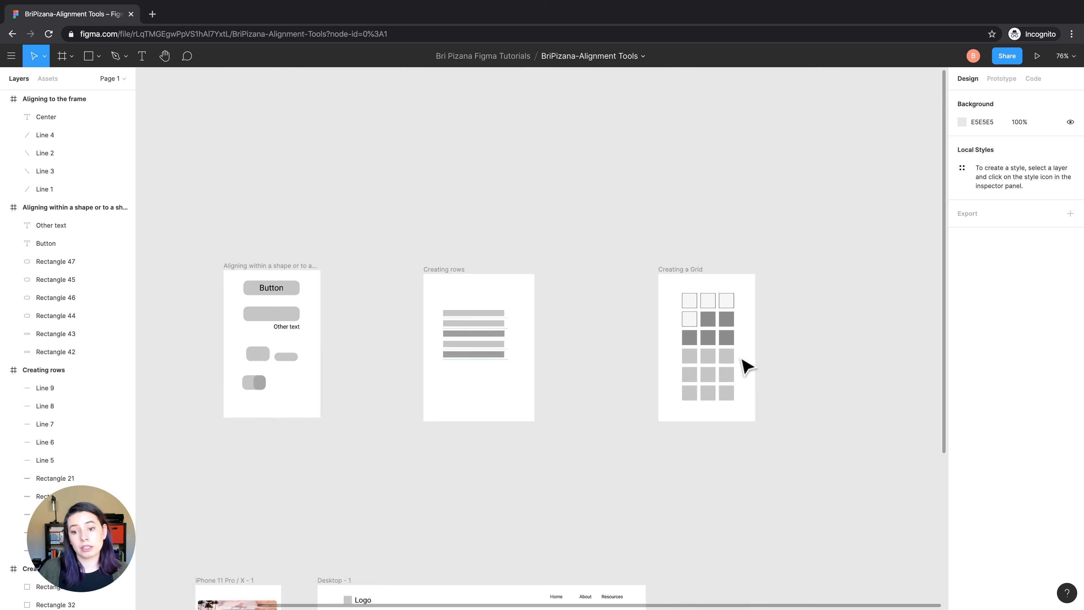
{"action": "scroll", "coordinate": [744, 365], "scroll_direction": "left", "scroll_amount": 5}
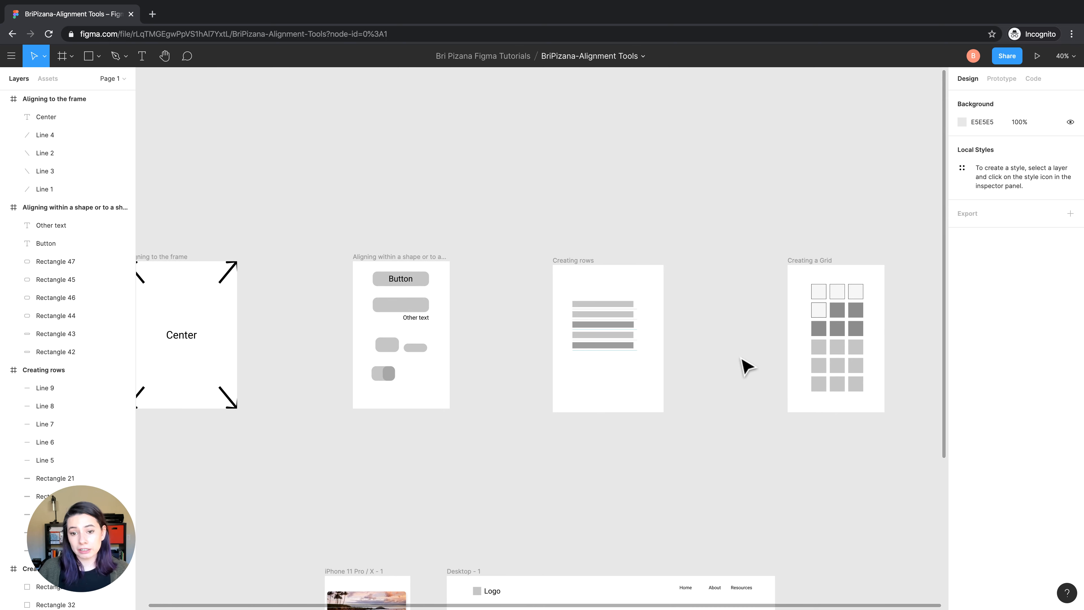
{"action": "scroll", "coordinate": [745, 365], "scroll_direction": "down", "scroll_amount": 7}
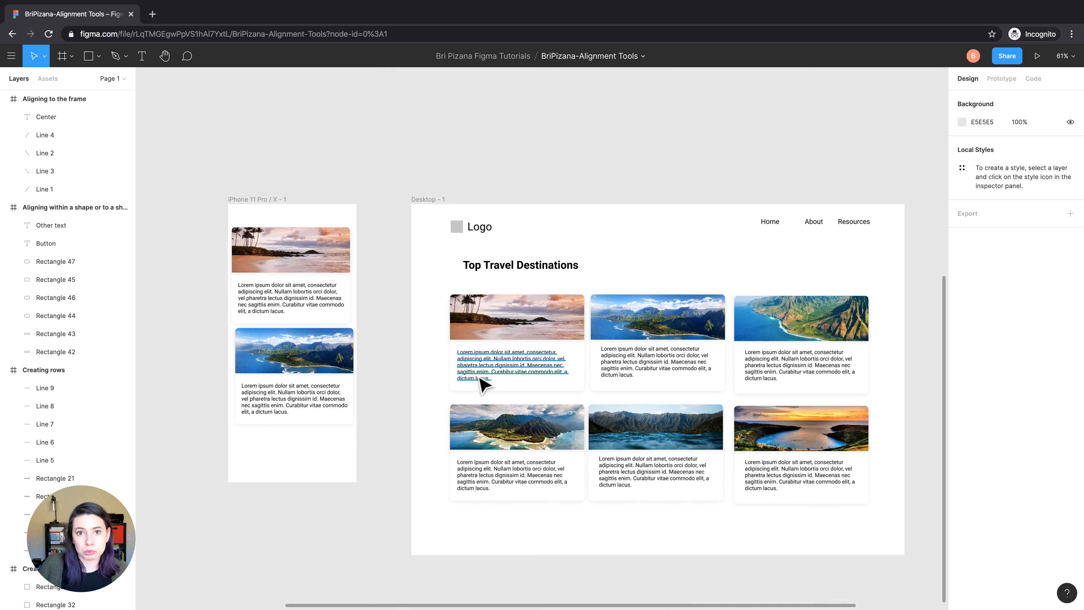
{"action": "scroll", "coordinate": [480, 378], "scroll_direction": "down", "scroll_amount": 2}
{"action": "scroll", "coordinate": [480, 378], "scroll_direction": "right", "scroll_amount": 1}
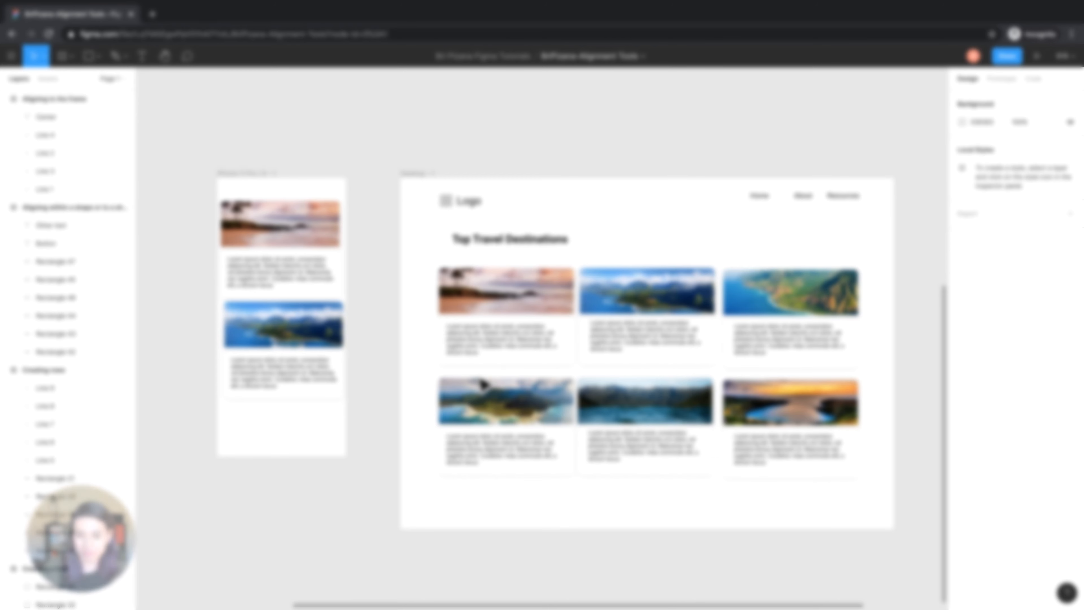
{"action": "mouse_move", "coordinate": [623, 1]}
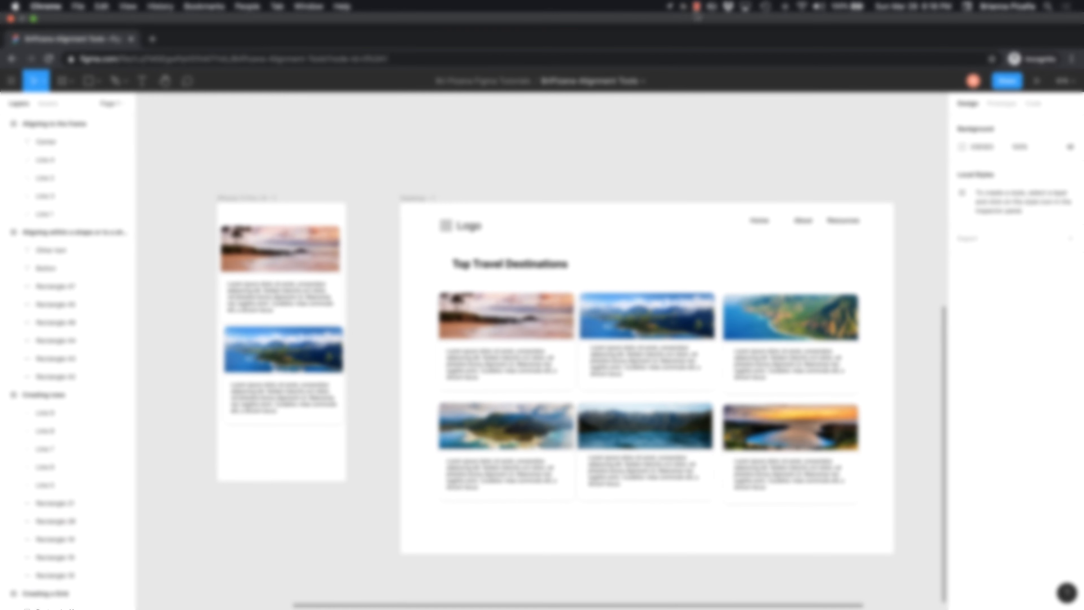
{"action": "left_click", "coordinate": [696, 9]}
{"action": "left_click", "coordinate": [730, 20]}
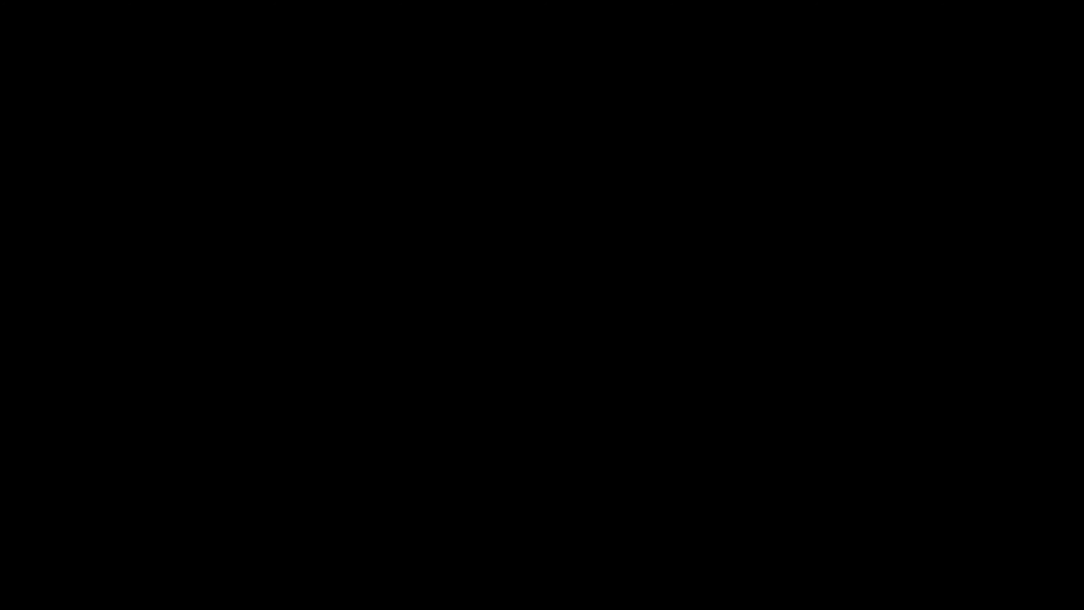